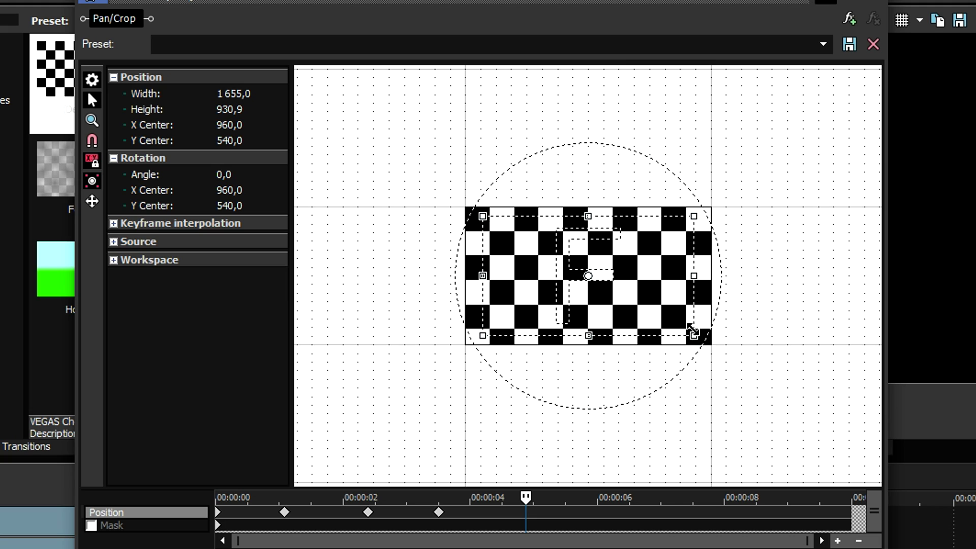
Step: Add keyframes at about 6 and 7 seconds, widening the crop frame to 1410.7, 1626.2 and 1830.6
left_click(609, 499)
left_click_drag(656, 238, 681, 224)
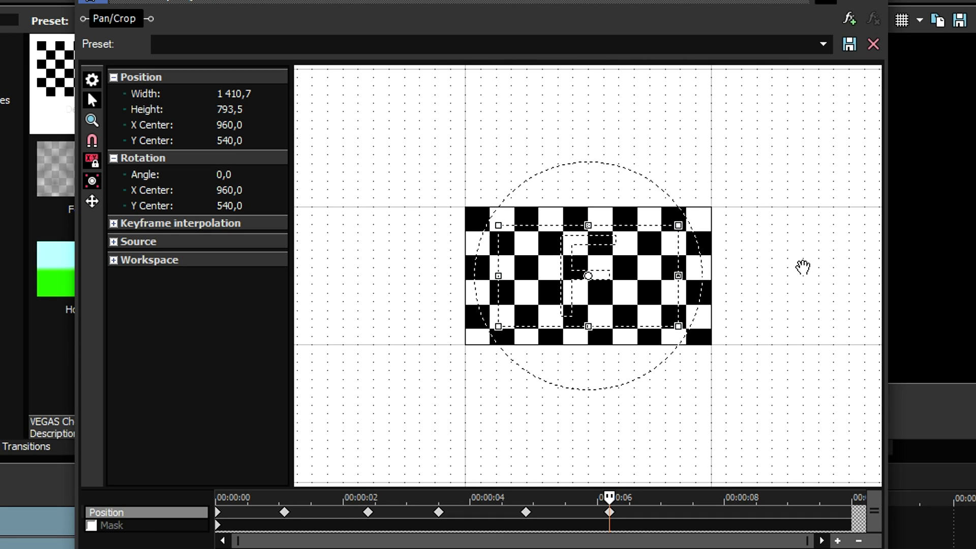
left_click(684, 514)
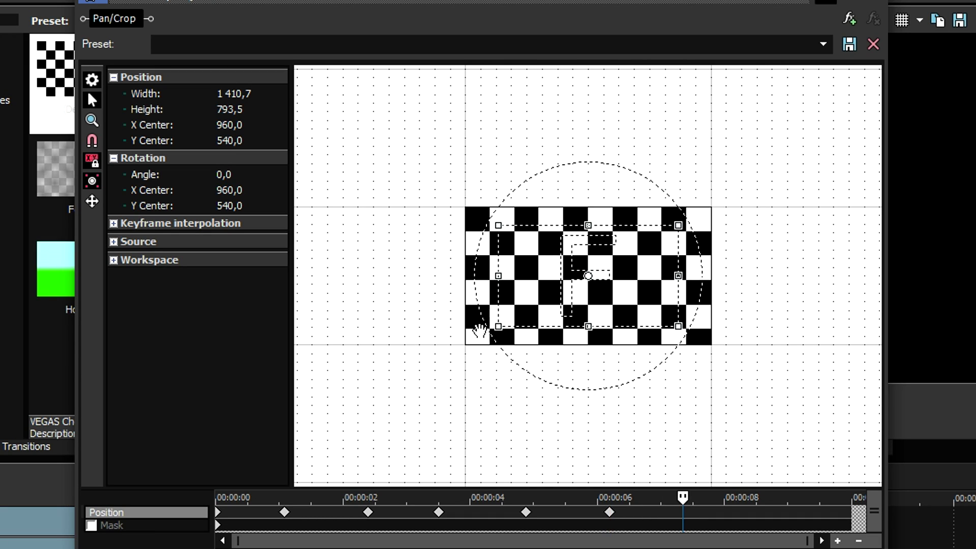
left_click_drag(501, 330, 486, 338)
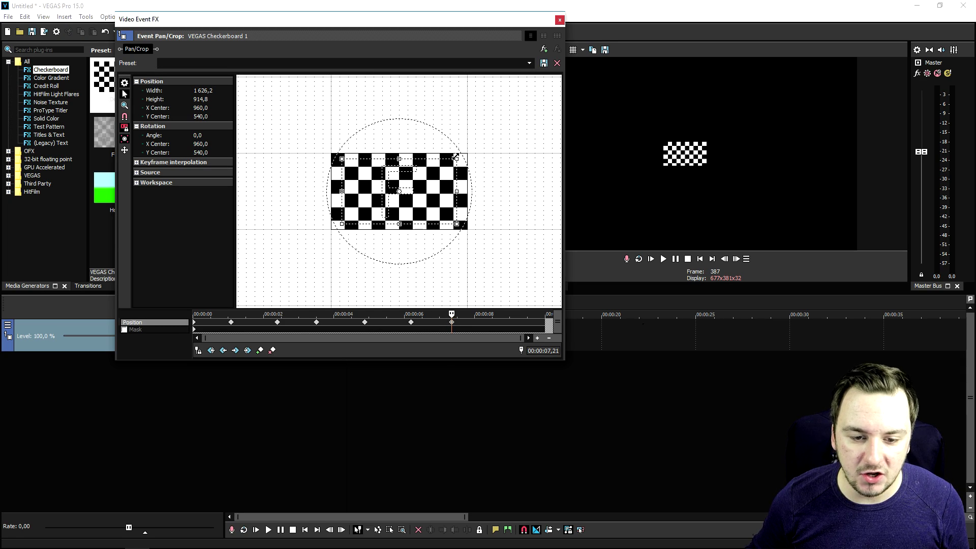
left_click_drag(457, 156, 464, 153)
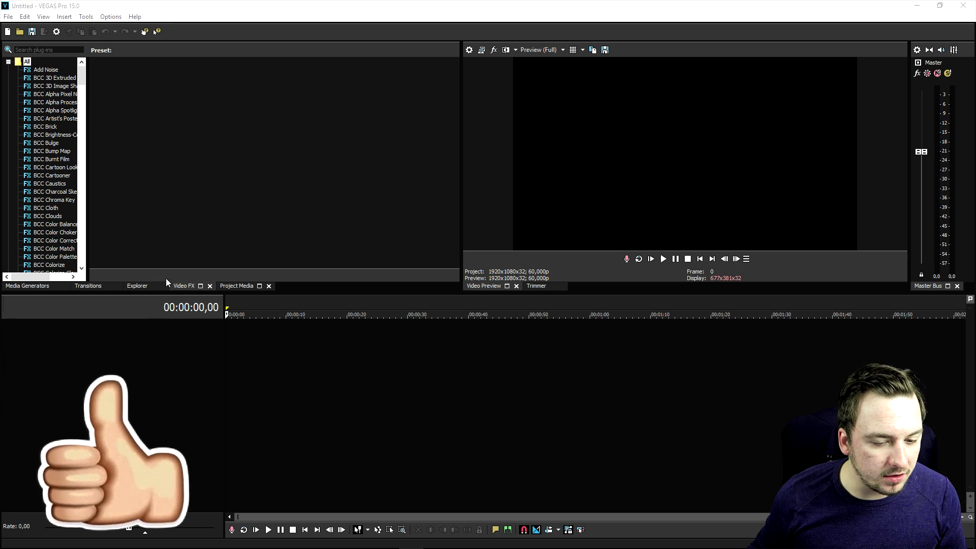
Step: Place the default Checkerboard generator on the timeline and open its Event Pan/Crop window
left_click(249, 286)
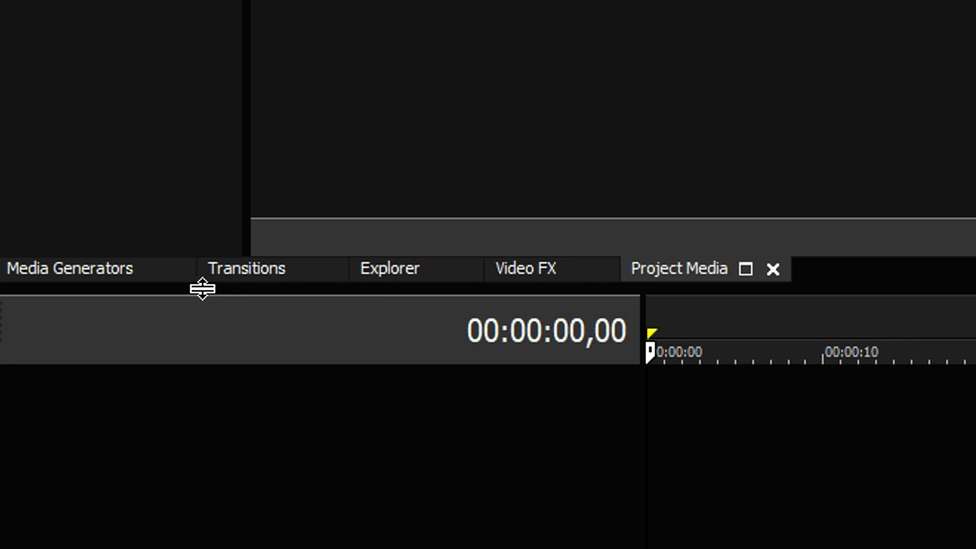
left_click(27, 286)
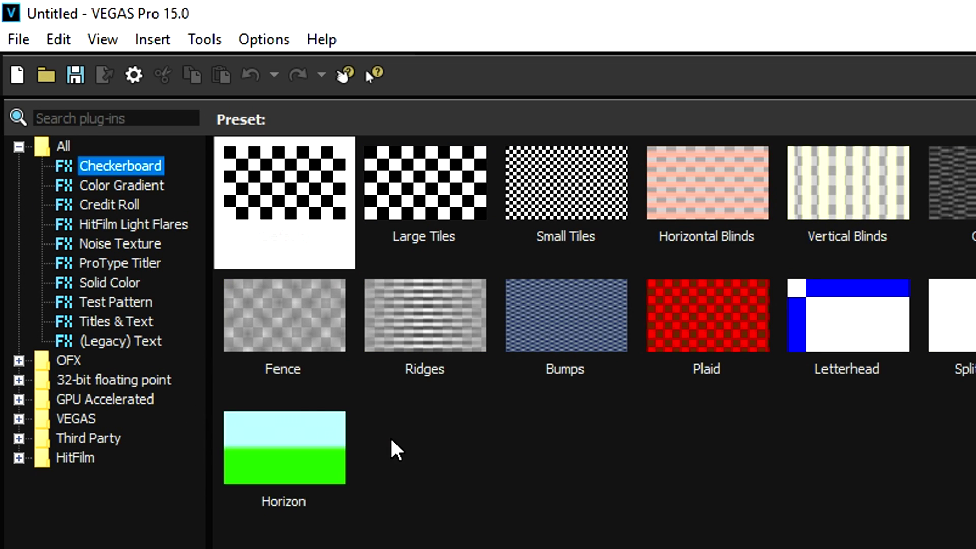
left_click(281, 161)
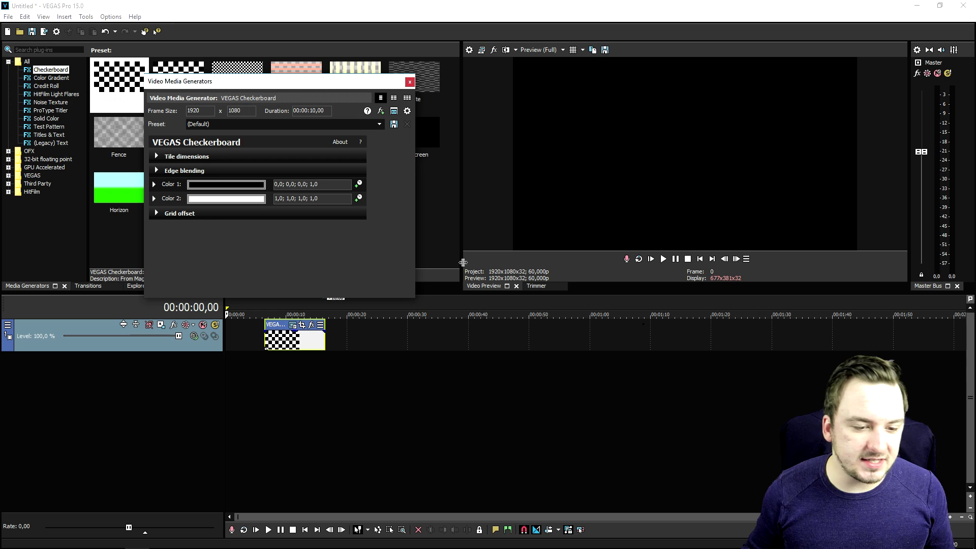
left_click_drag(196, 94, 440, 103)
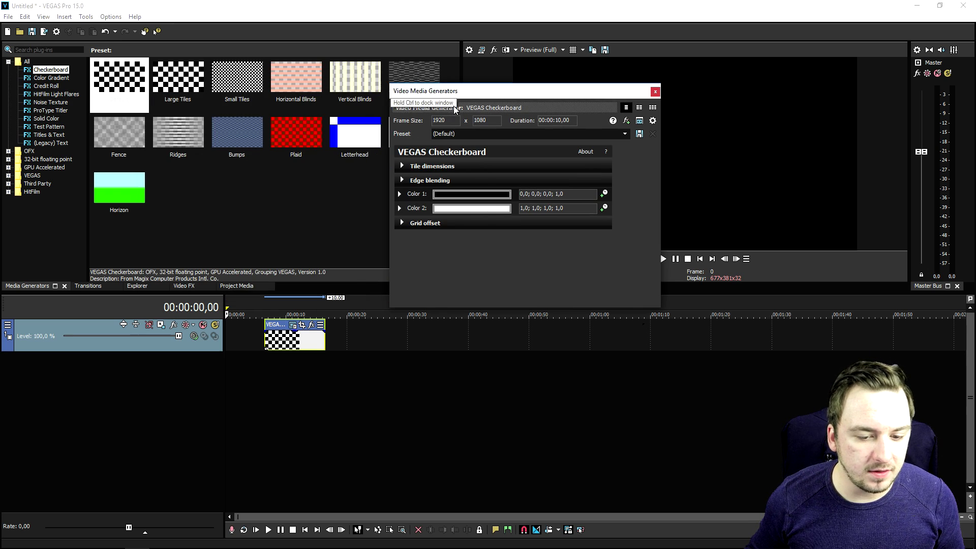
left_click(297, 338)
left_click_drag(501, 94, 163, 90)
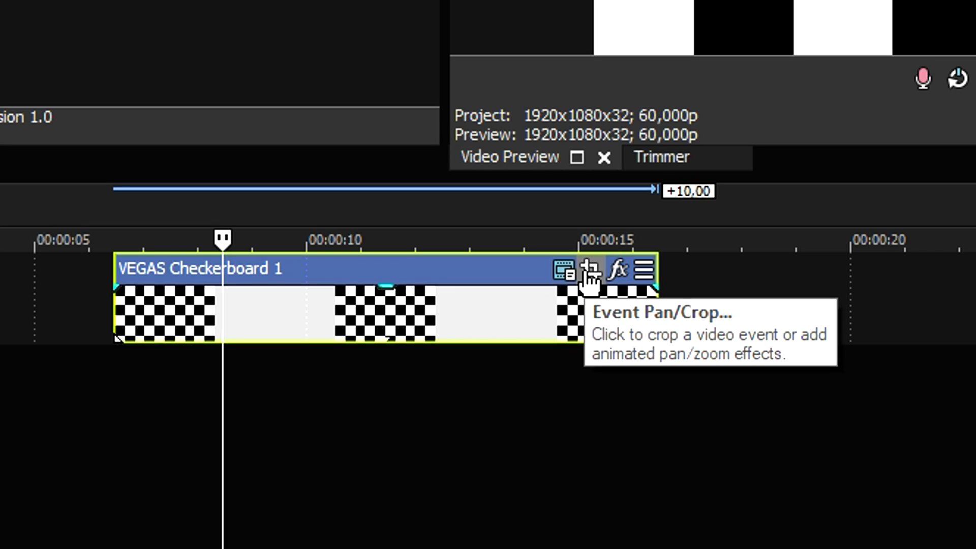
left_click(589, 279)
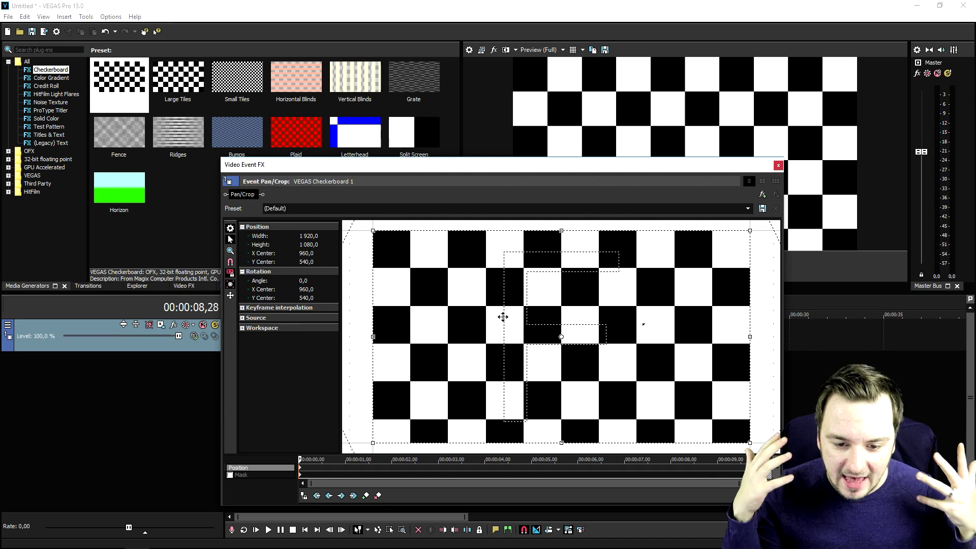
Step: Reposition and narrow the Pan/Crop window, and move the playhead near the project start
left_click_drag(457, 168, 470, 66)
scroll(483, 252, "down", 2)
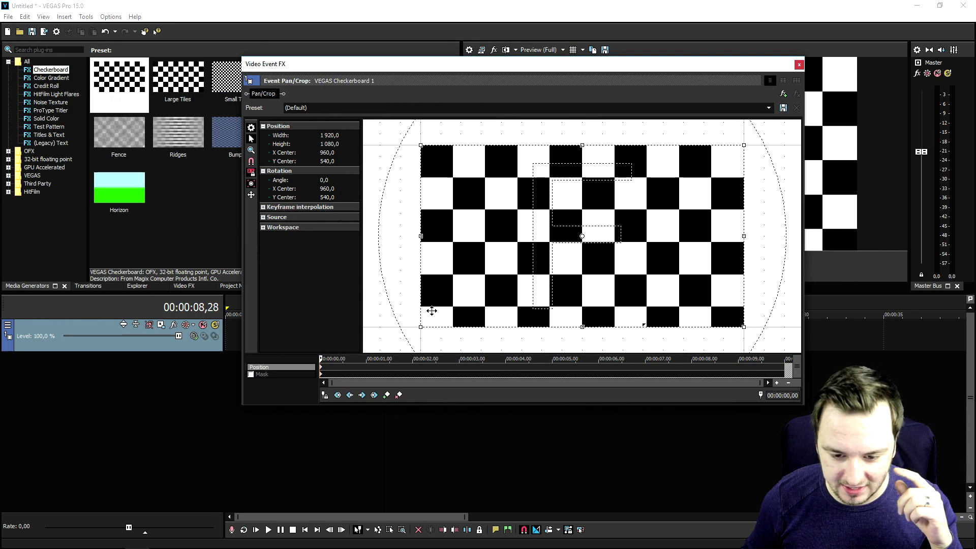
left_click_drag(483, 64, 284, 19)
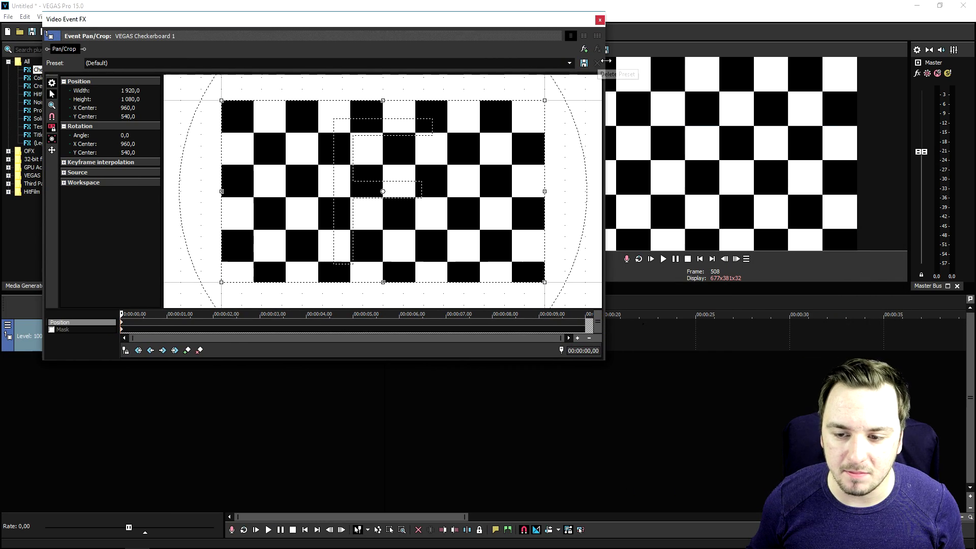
left_click_drag(605, 60, 492, 59)
left_click_drag(266, 21, 532, 56)
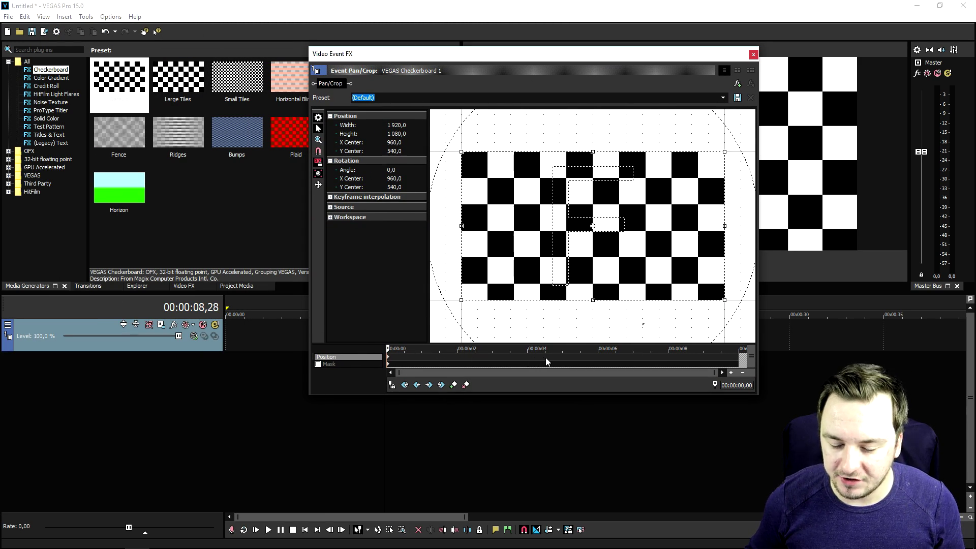
left_click(241, 341)
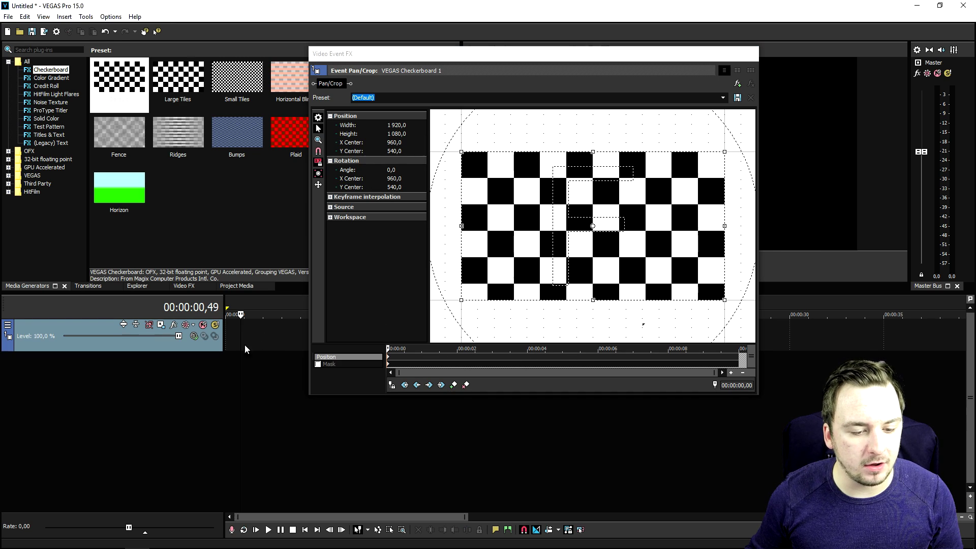
left_click_drag(531, 53, 236, 71)
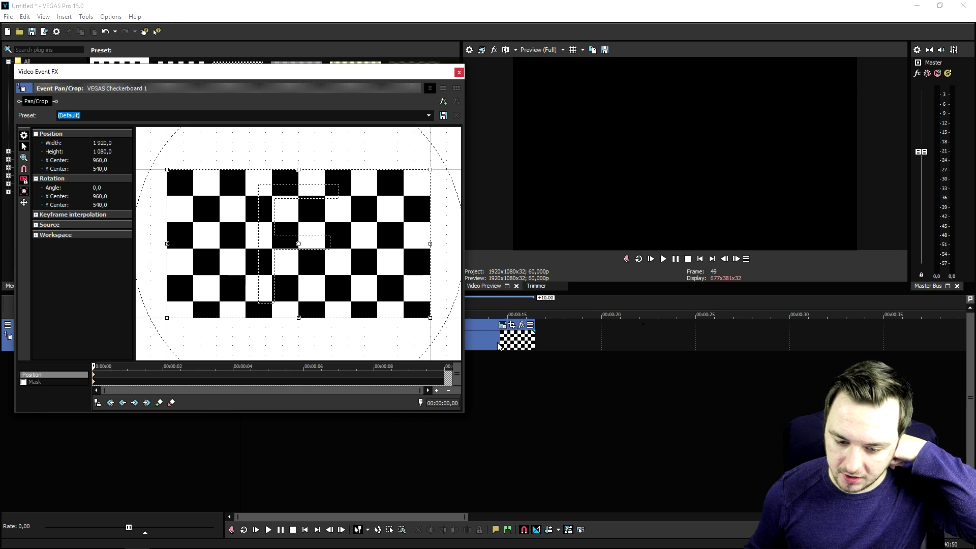
left_click_drag(319, 72, 476, 99)
Step: Zoom out the Pan/Crop workspace and enlarge the crop frame to 15,360 x 8,640
scroll(565, 155, "down", 3)
scroll(585, 228, "down", 5)
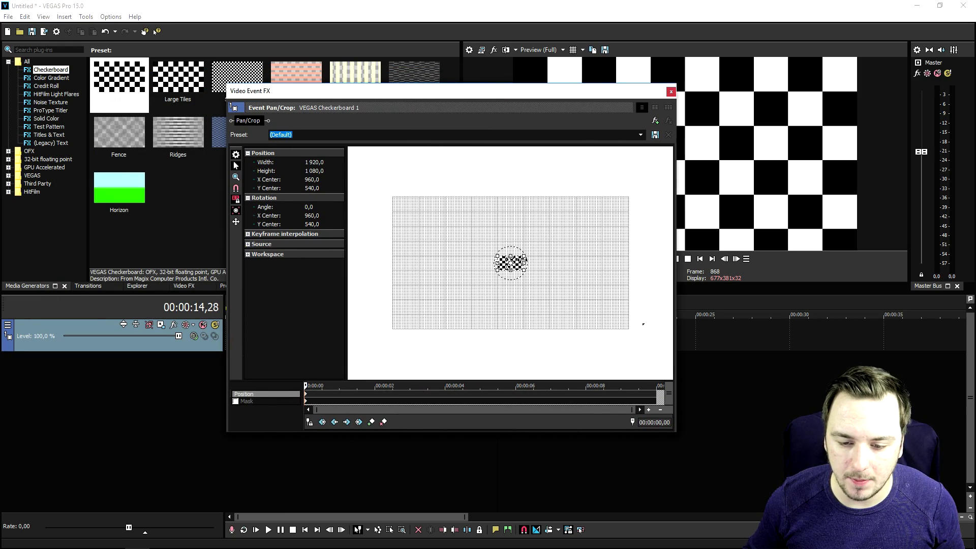
left_click_drag(525, 252, 661, 188)
left_click_drag(531, 90, 553, 82)
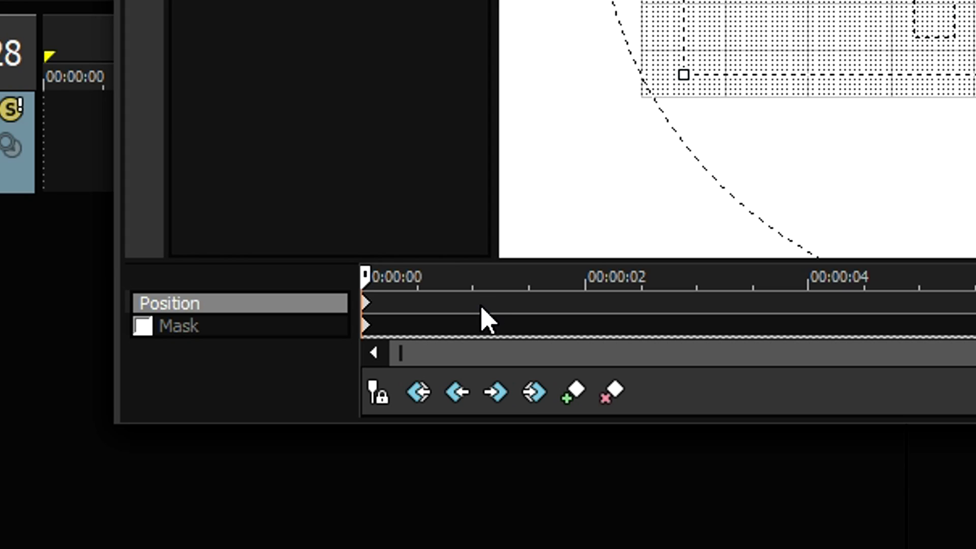
Step: Add a keyframe at 00:00:01,05 restoring the crop frame to the full 1920x1080 picture
left_click(483, 305)
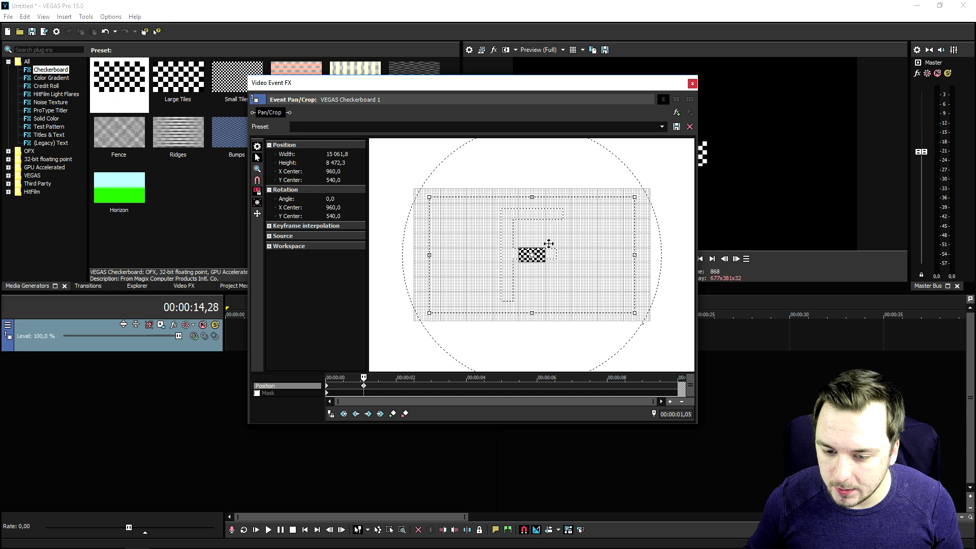
right_click(550, 246)
left_click(562, 254)
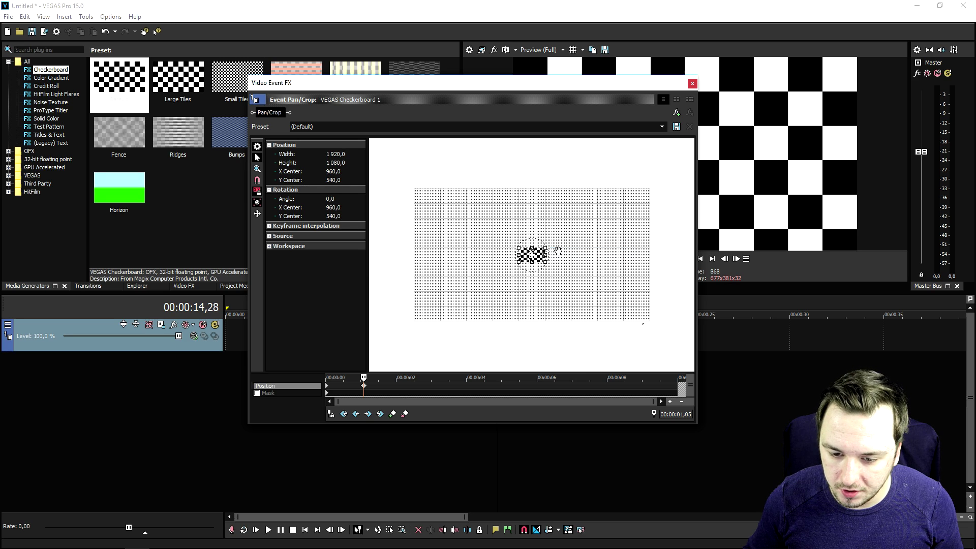
Step: Move the Pan/Crop window aside and play back the checkerboard animation
left_click_drag(531, 88, 605, 93)
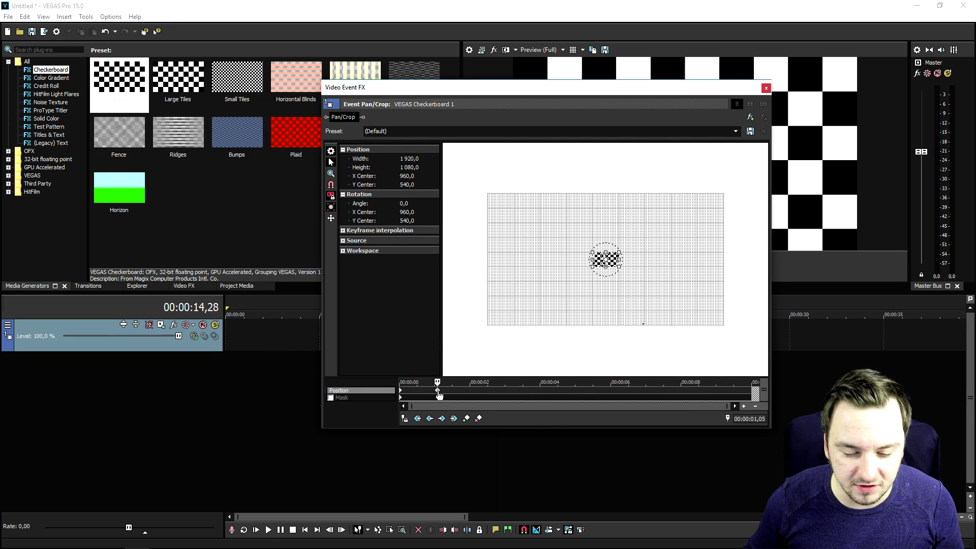
left_click_drag(506, 98, 514, 363)
left_click(356, 338)
key("space")
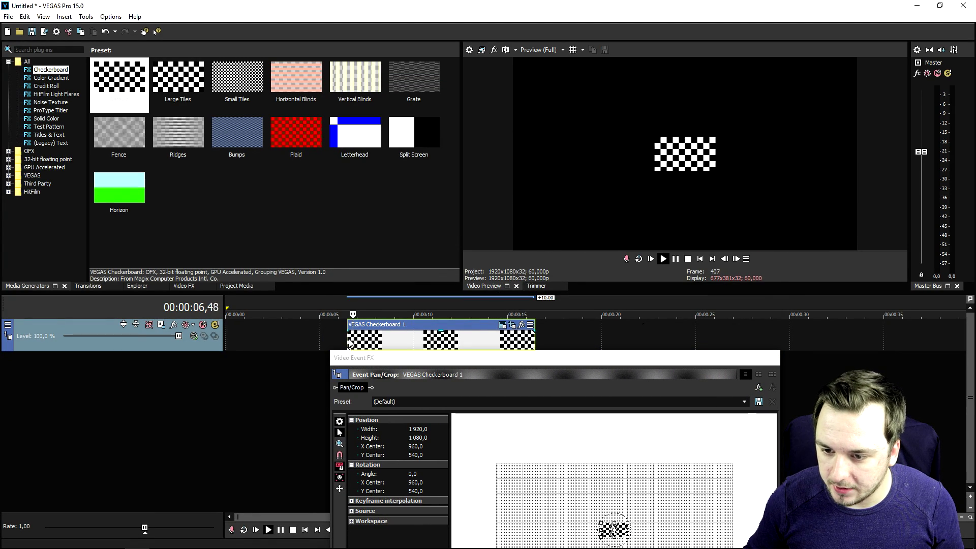
key("space")
Step: Move the Pan/Crop window back up to the top-left of the screen
left_click_drag(483, 355, 351, 81)
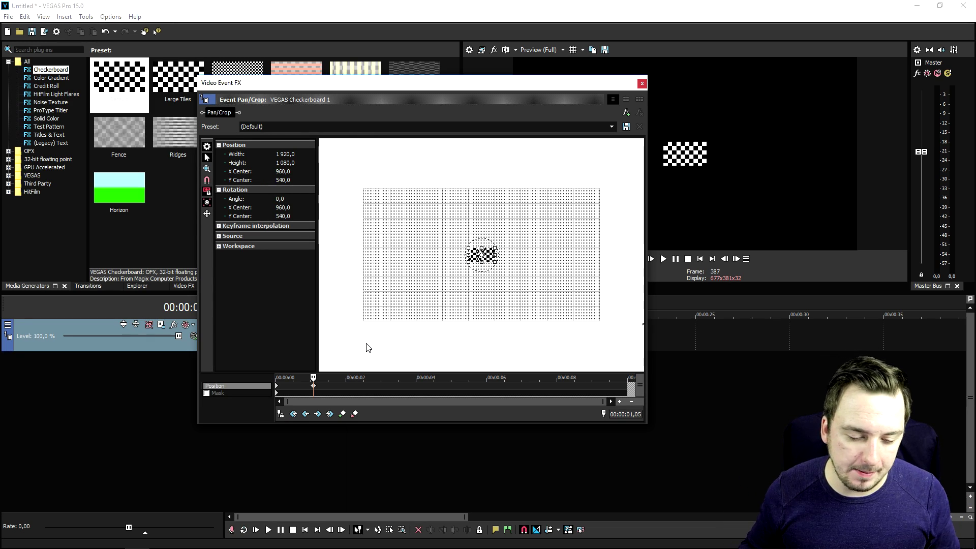
left_click_drag(375, 98, 278, 53)
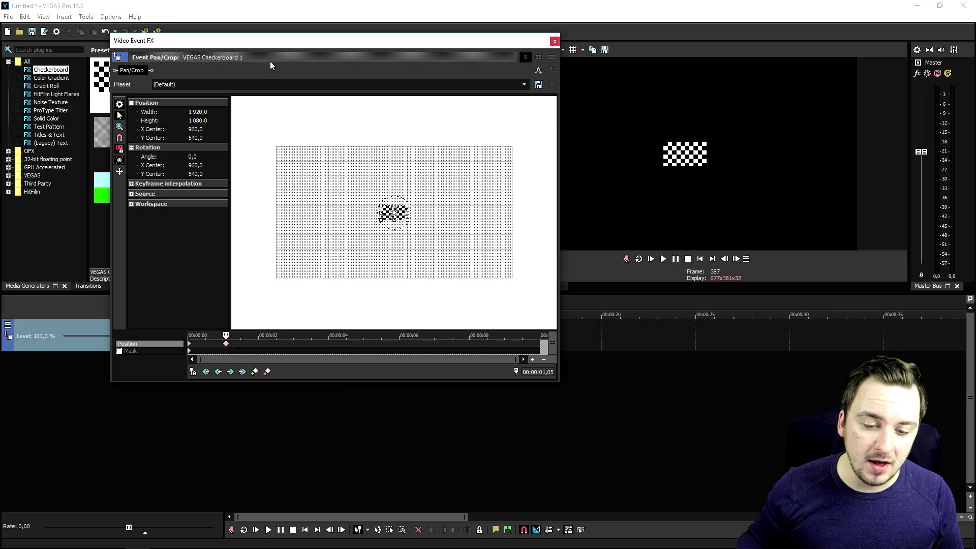
left_click_drag(396, 46, 410, 23)
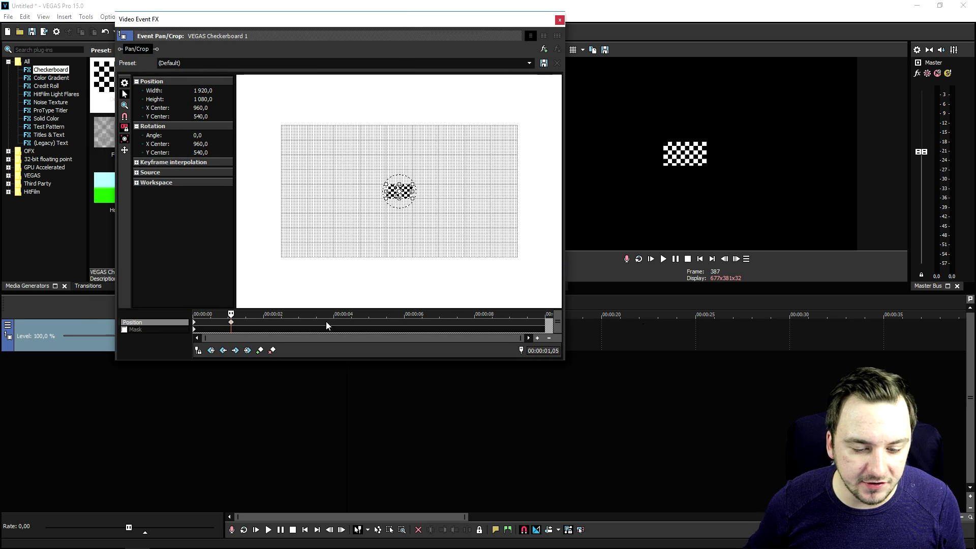
Step: Add a restored-frame keyframe at 00:00:02,24 in the checkerboard's Pan/Crop timeline
left_click(277, 325)
scroll(429, 203, "up", 2)
right_click(407, 197)
left_click(430, 200)
scroll(438, 187, "up", 4)
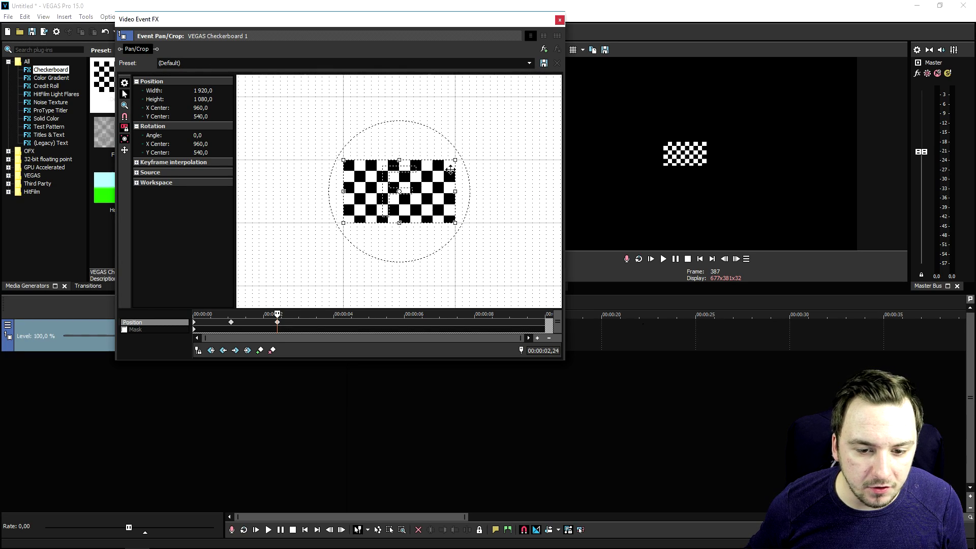
Step: Resize the crop frame, finally settling at 1410.7 by 793.5
left_click_drag(455, 160, 445, 166)
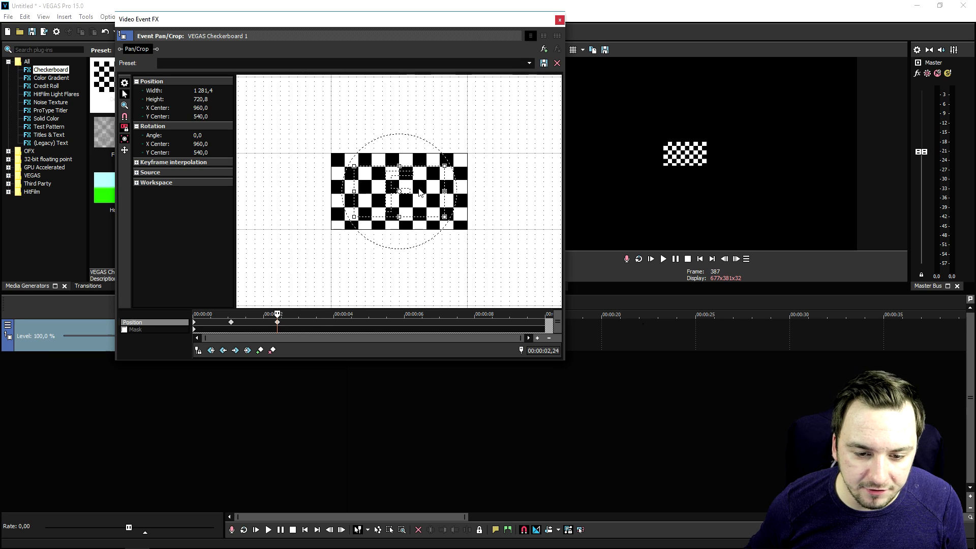
left_click_drag(446, 164, 458, 158)
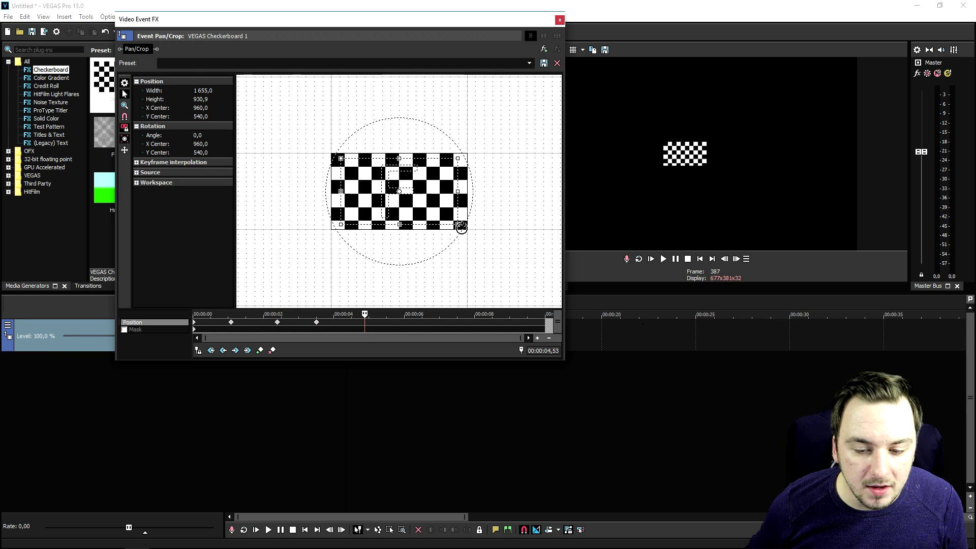
left_click_drag(457, 222, 437, 213)
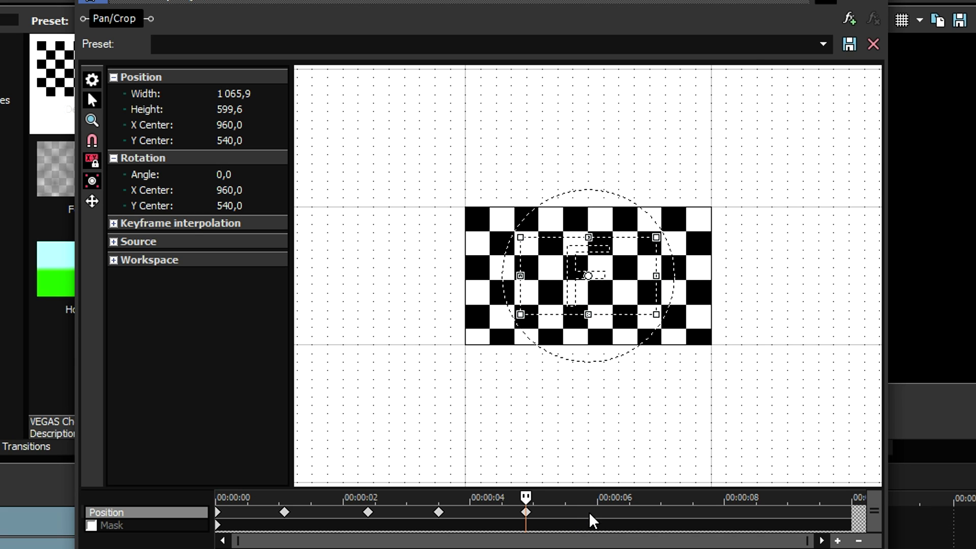
left_click_drag(657, 237, 680, 224)
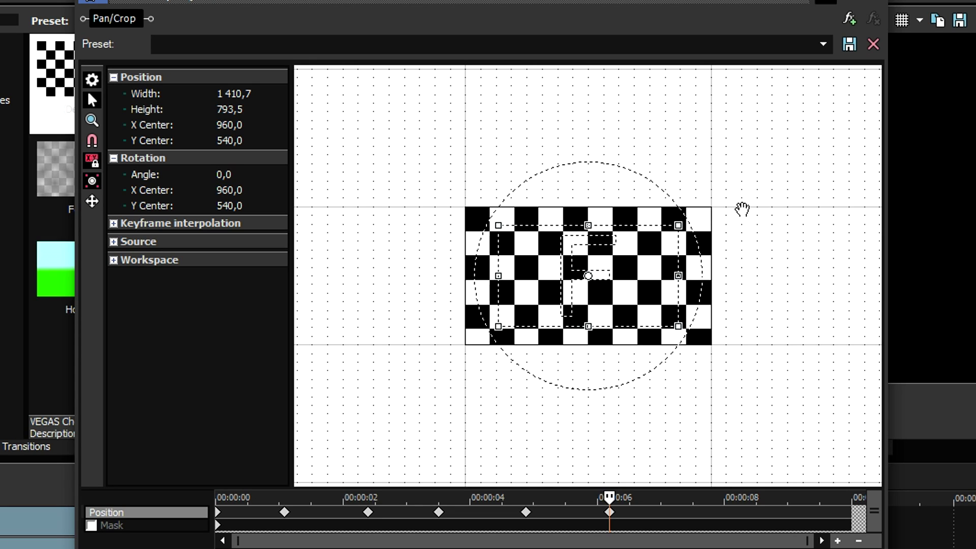
Step: Add a larger-frame keyframe at about 7.2 seconds and close the Pan/Crop editor
left_click(682, 512)
scroll(526, 302, "down", 2)
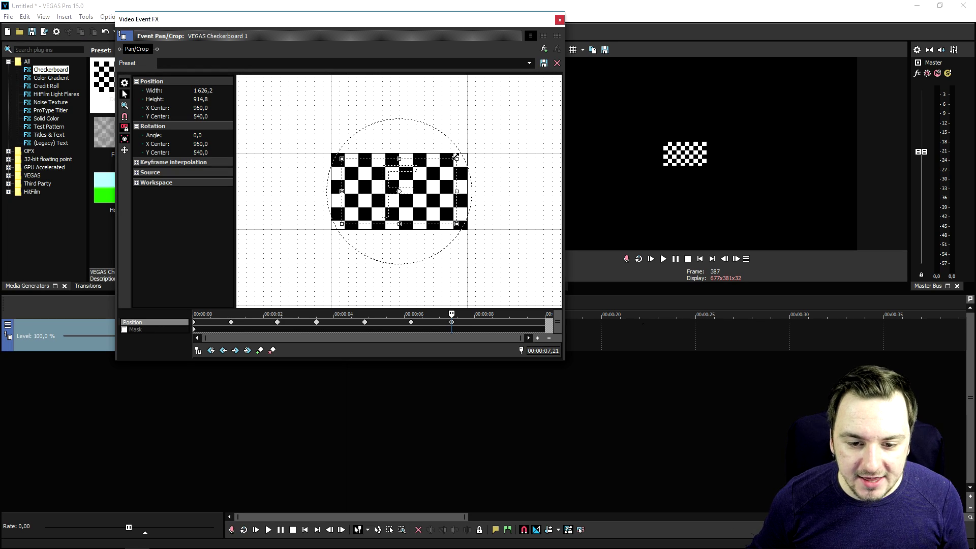
scroll(459, 154, "down", 2)
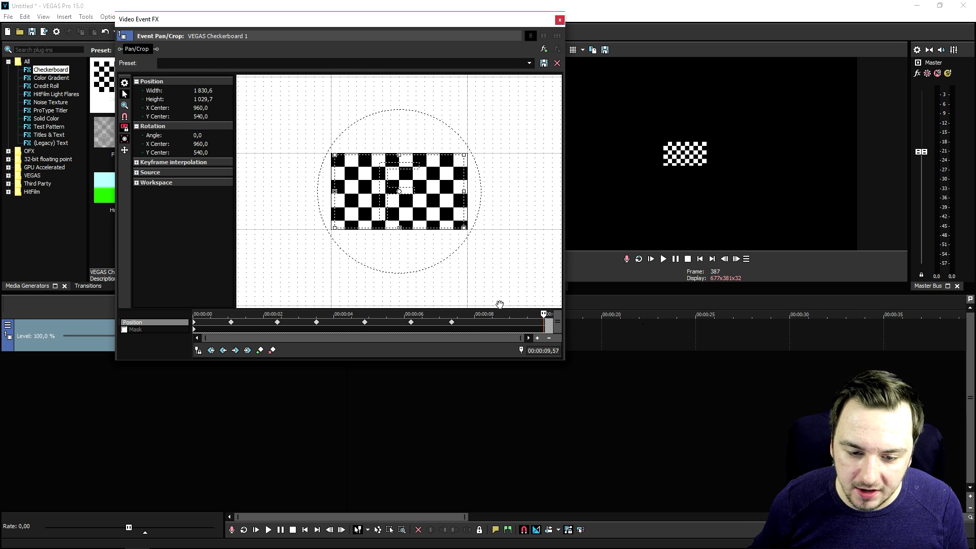
scroll(433, 175, "down", 5)
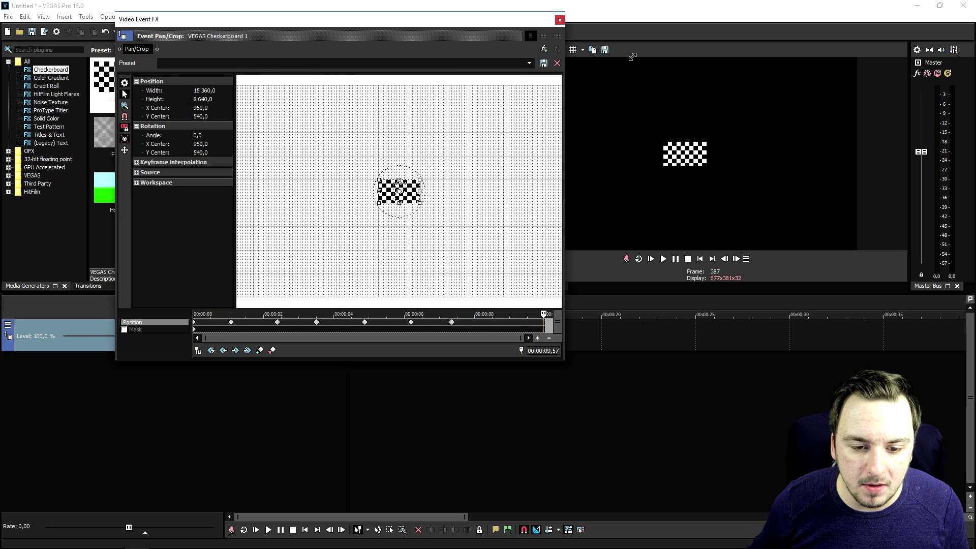
left_click(560, 20)
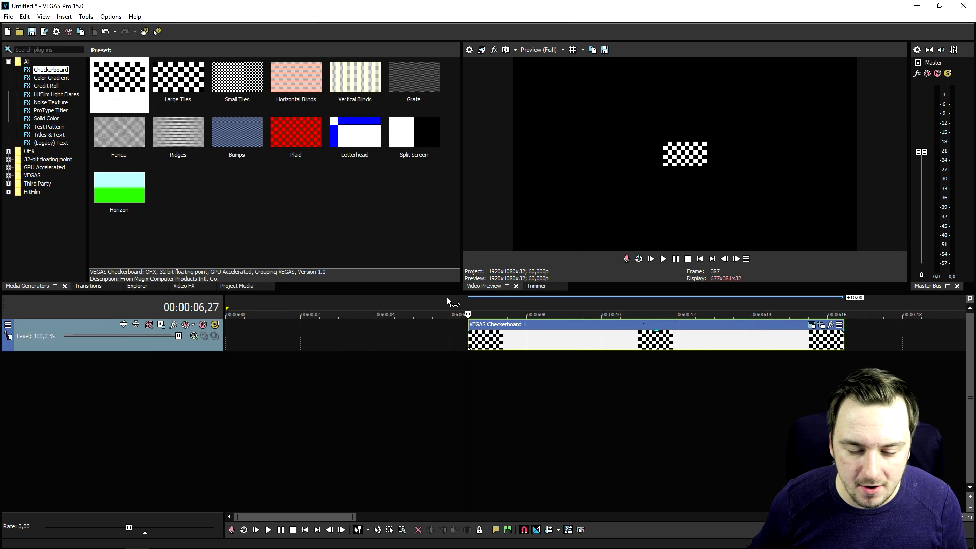
Step: Play through the checkerboard animation, then select and delete the Checkerboard event
key("space")
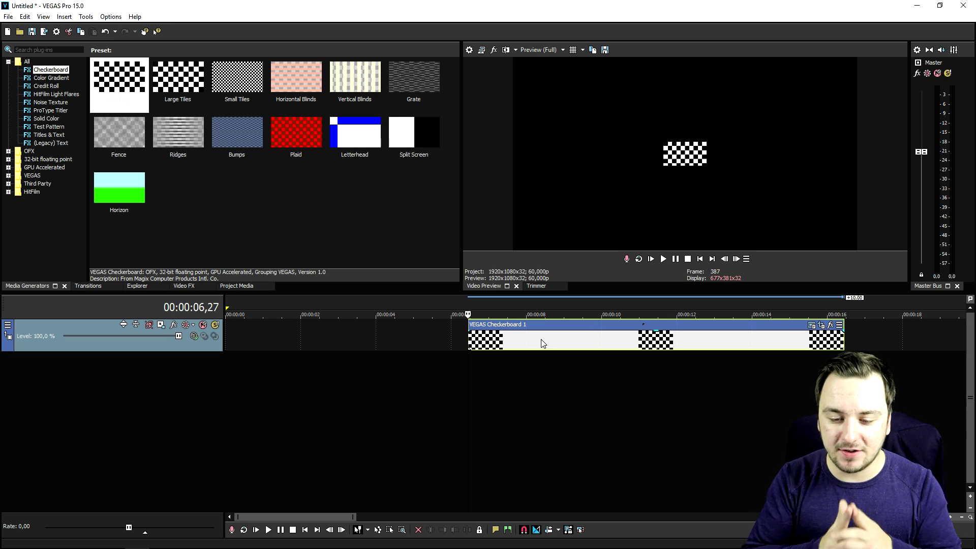
scroll(544, 313, "down", 3)
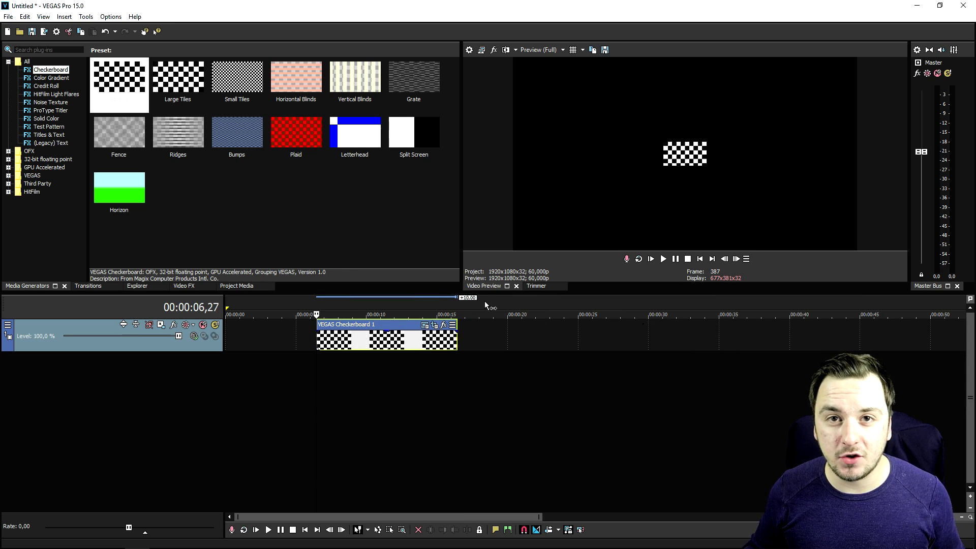
scroll(528, 307, "up", 2)
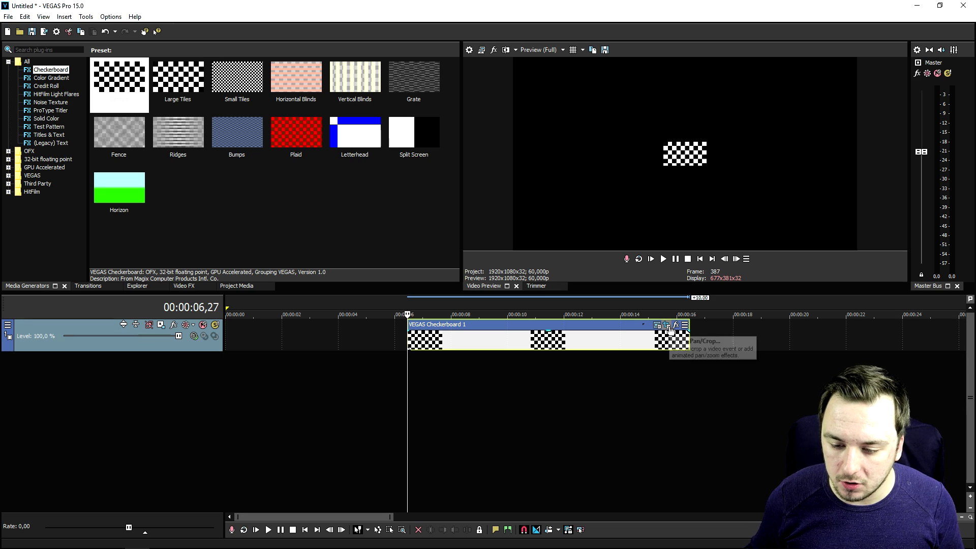
left_click(611, 344)
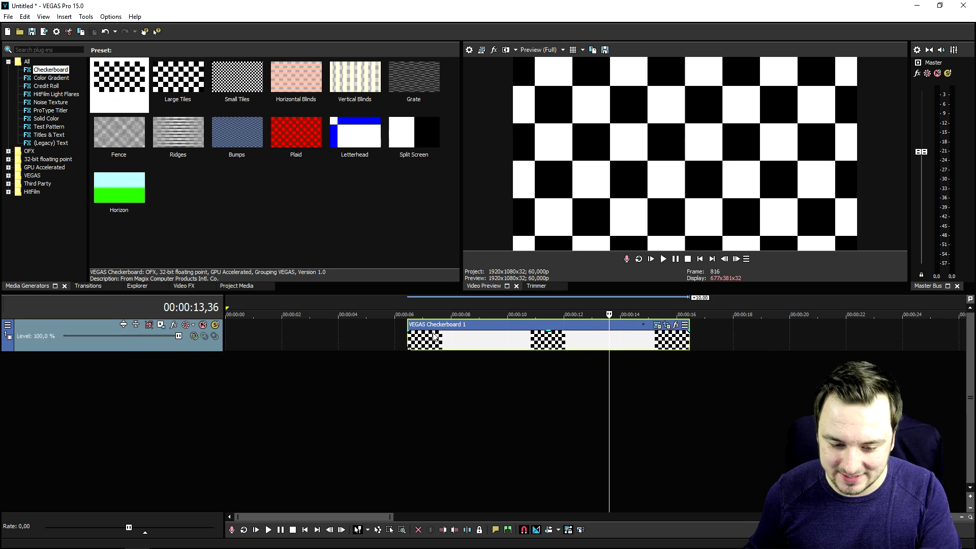
key("Delete")
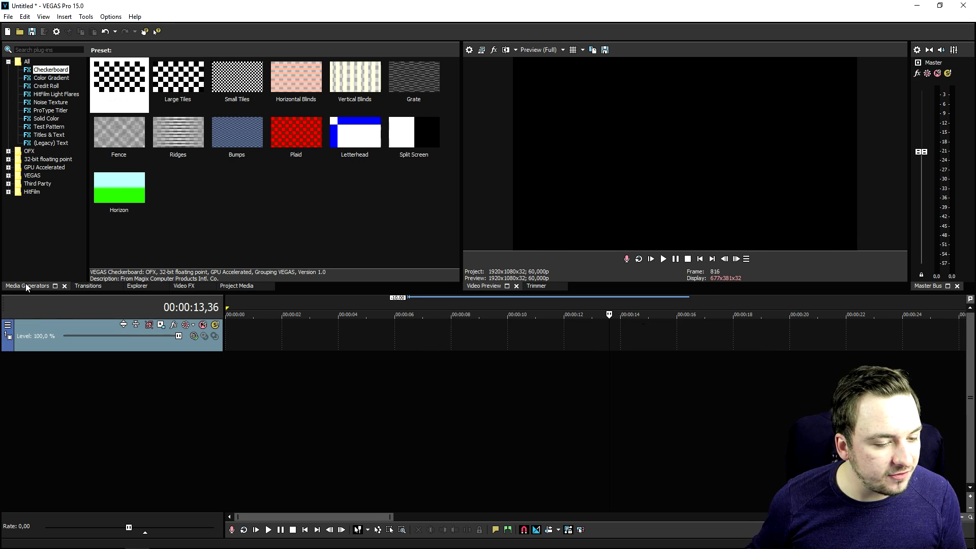
Step: Drop the default Titles & Text preset onto the timeline, close its generator dialog, open Pan/Crop
left_click(49, 135)
left_click_drag(119, 81, 487, 337)
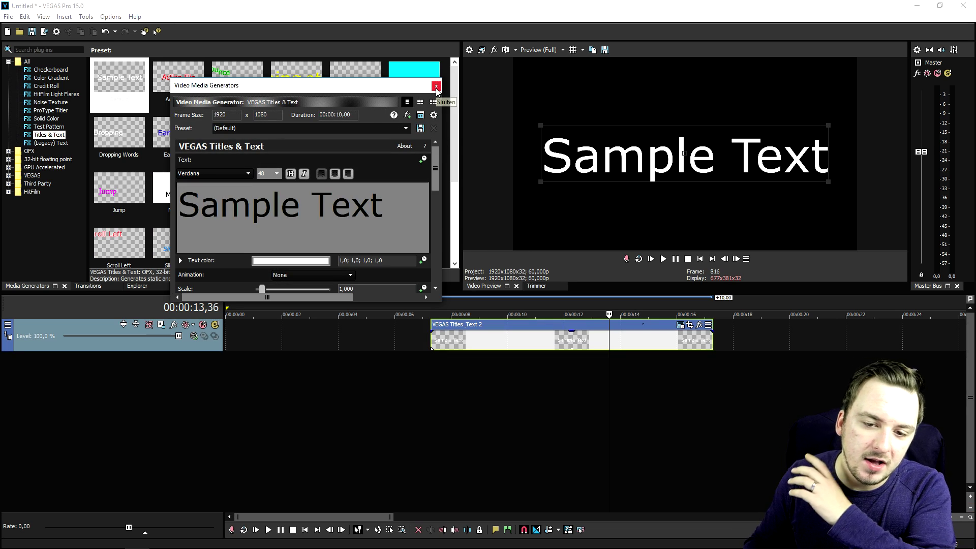
left_click(436, 87)
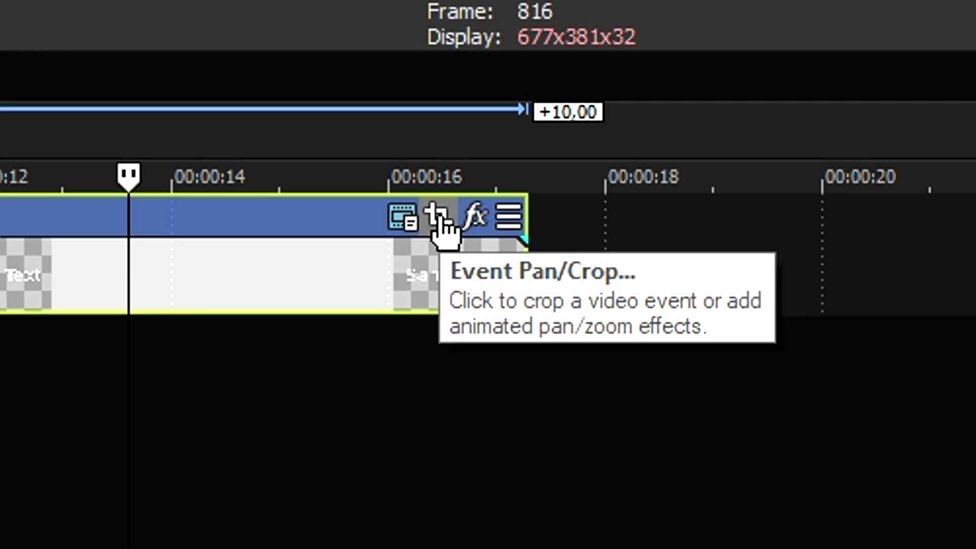
left_click(439, 216)
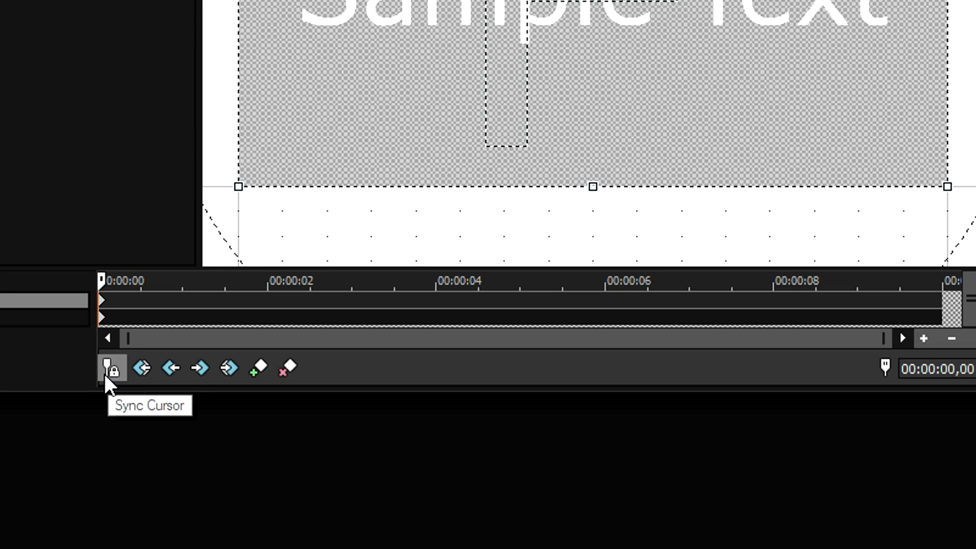
Step: Enable Sync Cursor and scrub the playhead through the title event, ending near its start
left_click(107, 370)
left_click_drag(417, 26, 236, 45)
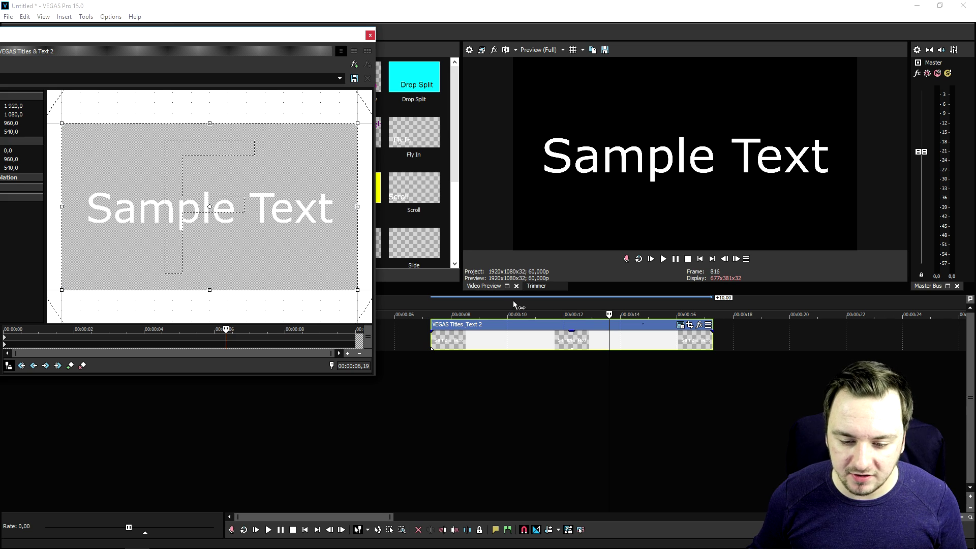
left_click(515, 304)
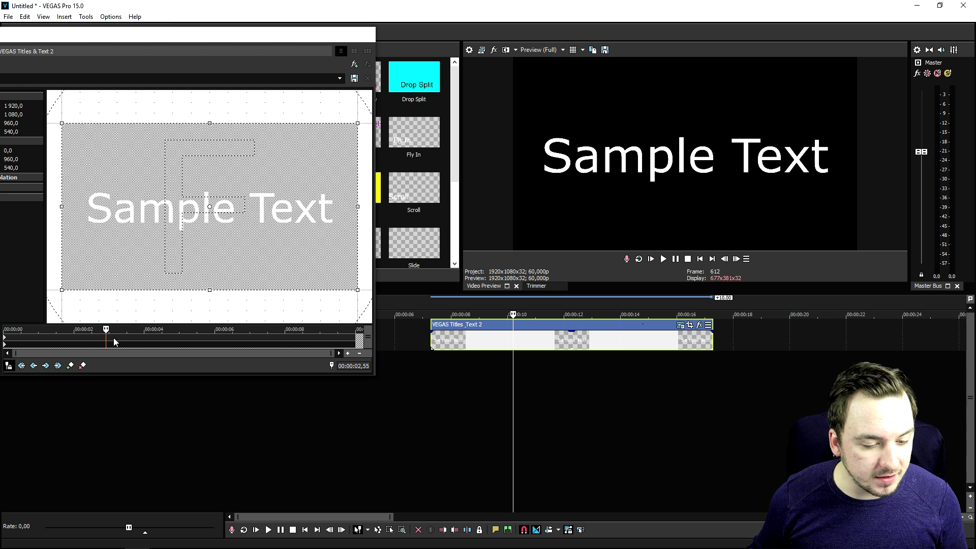
left_click(540, 308)
left_click_drag(566, 304, 670, 304)
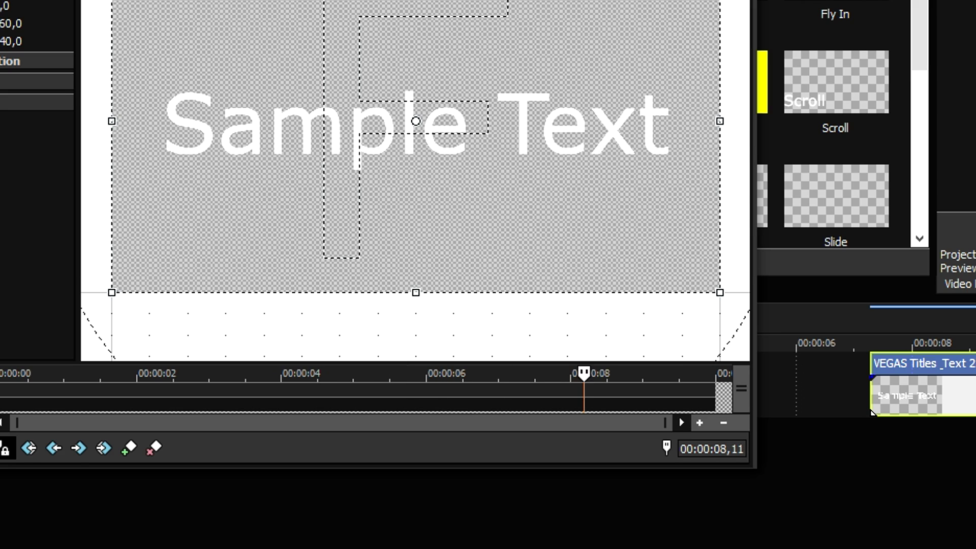
key("j")
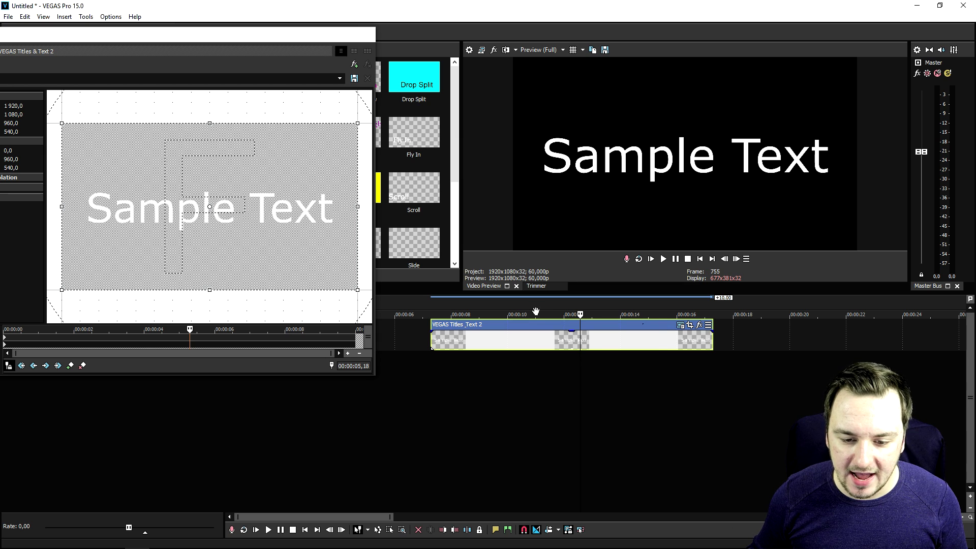
left_click(441, 305)
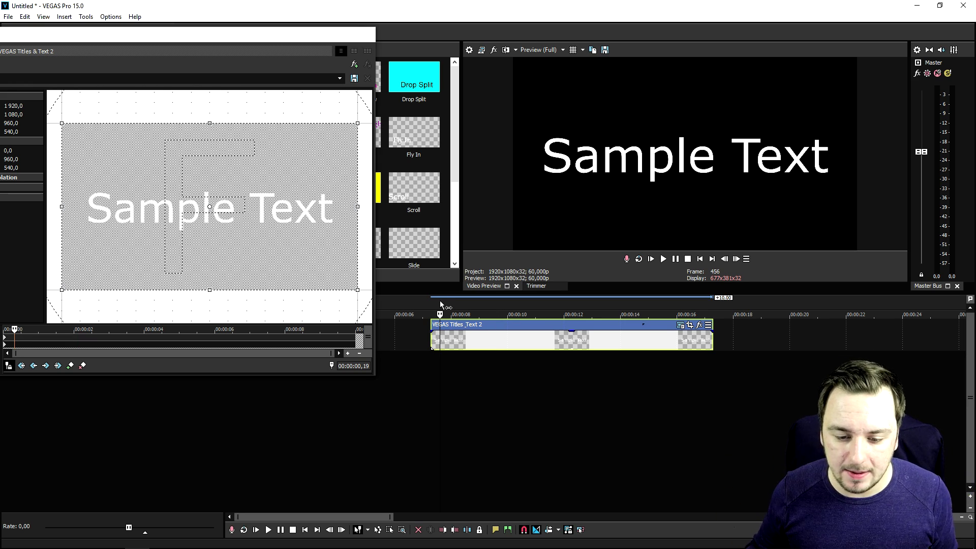
left_click_drag(537, 304, 653, 301)
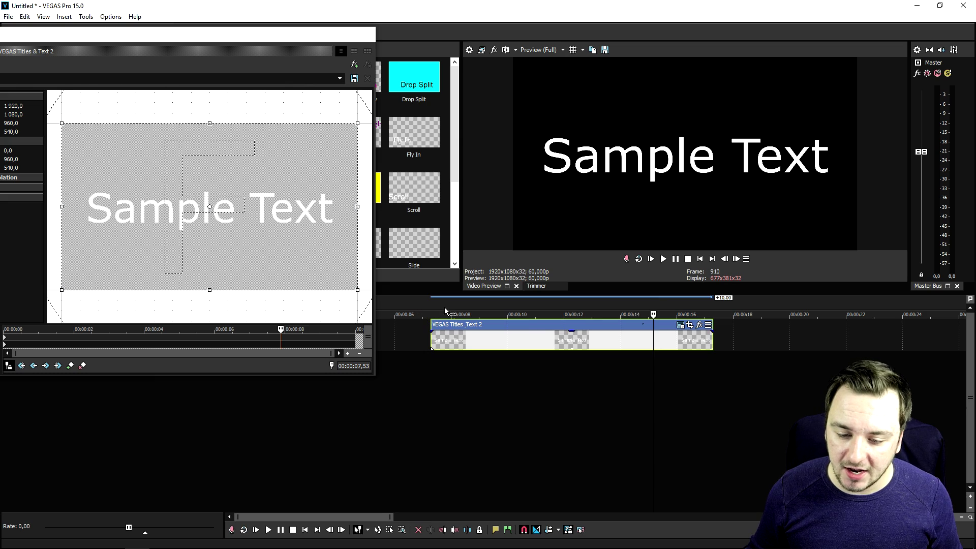
left_click(457, 304)
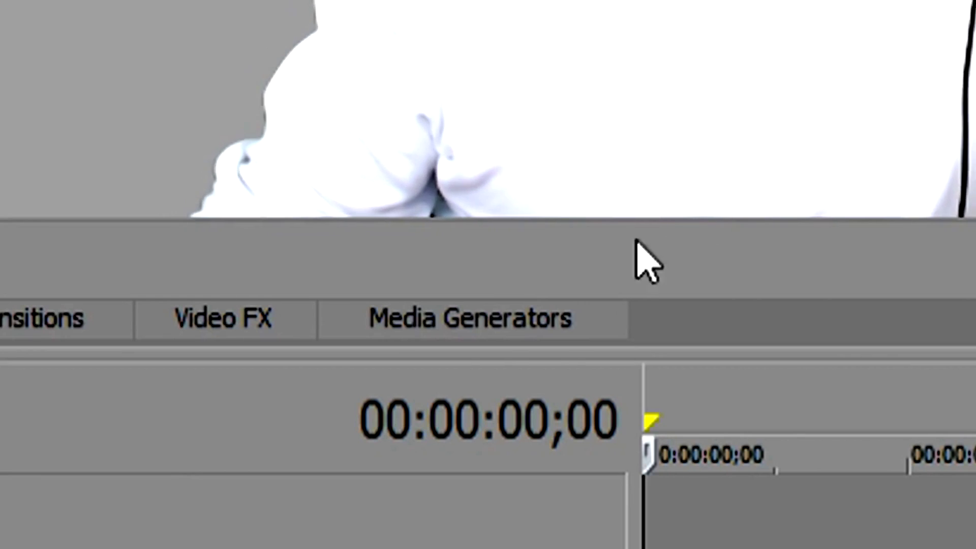
Step: Place the default Sample Text title preset on the timeline
left_click(483, 328)
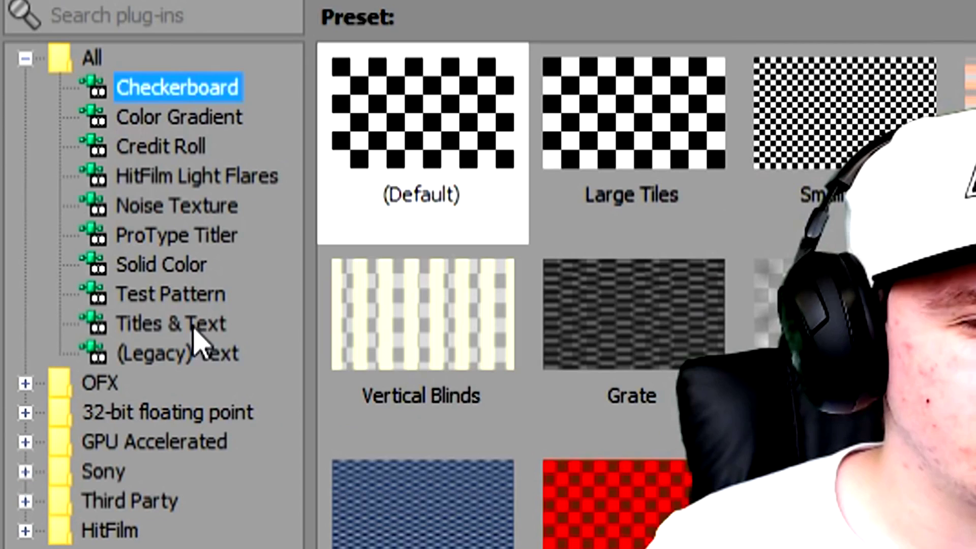
left_click(193, 331)
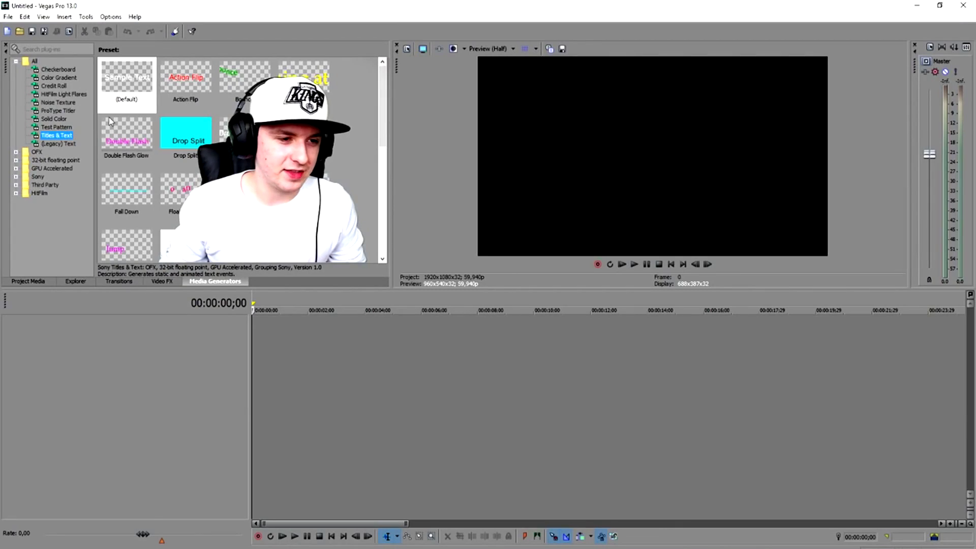
left_click(122, 83)
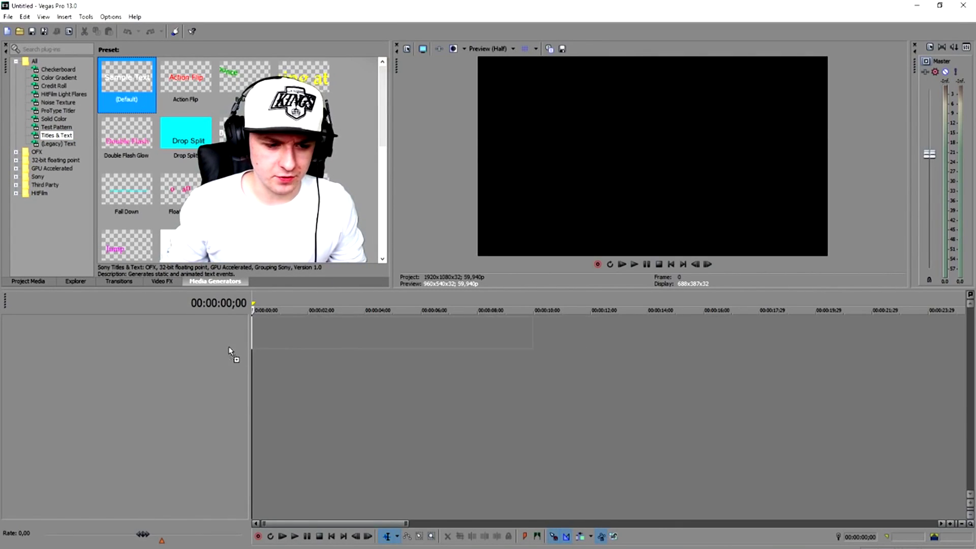
left_click_drag(230, 351, 239, 333)
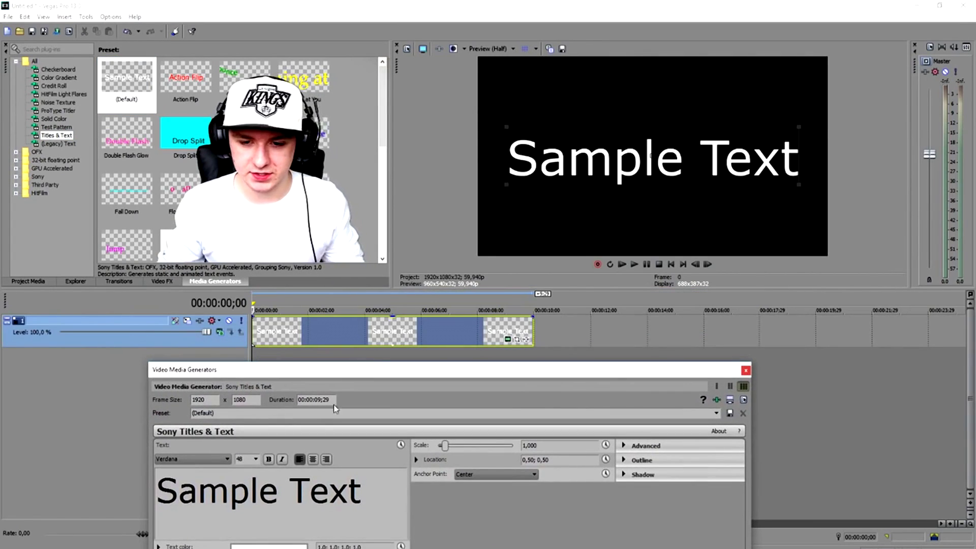
left_click_drag(333, 370, 417, 192)
Step: Replace the sample words with the creator's channel name and lower the font size
double_click(340, 334)
key("ctrl+a")
type("JustAe")
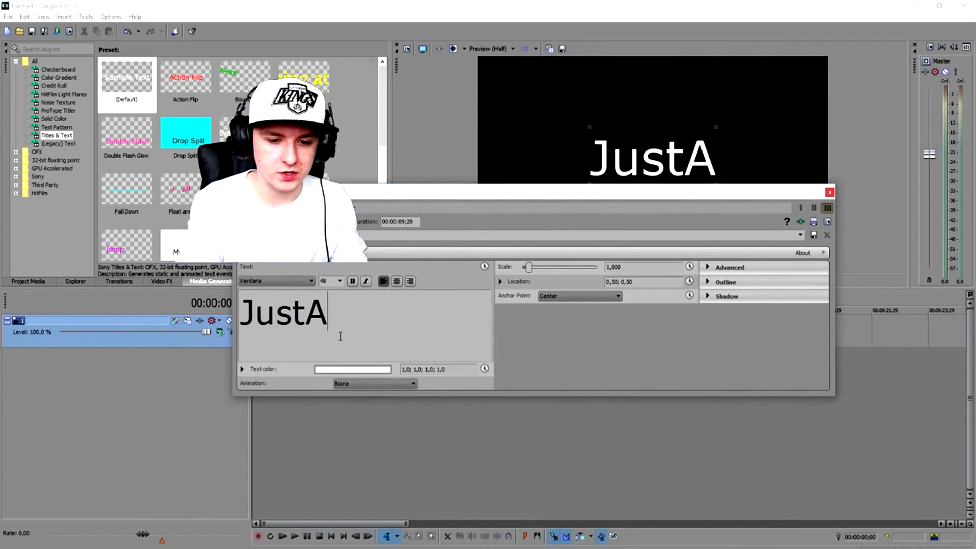
key("BackSpace")
type("mle")
key("BackSpace")
key("BackSpace")
key("BackSpace")
type("lexHalford")
double_click(330, 311)
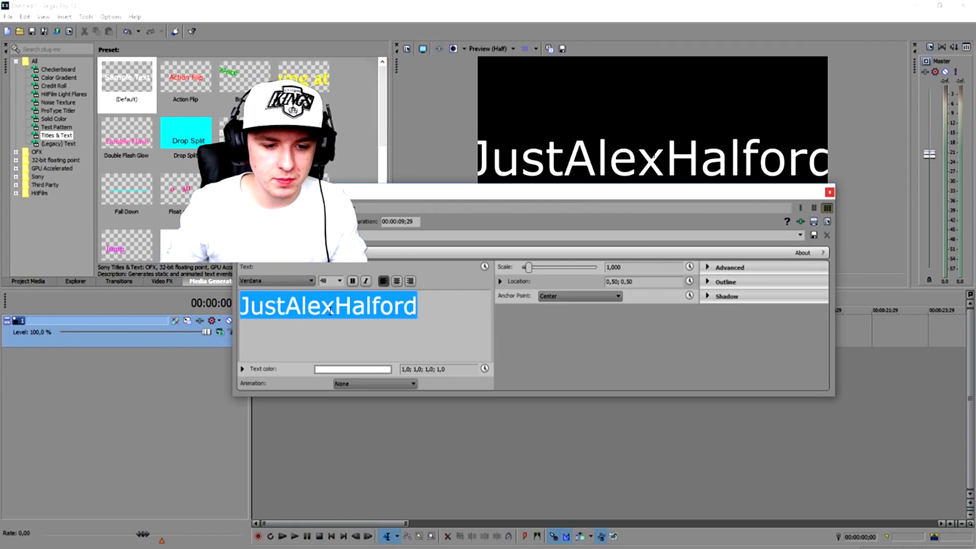
double_click(331, 282)
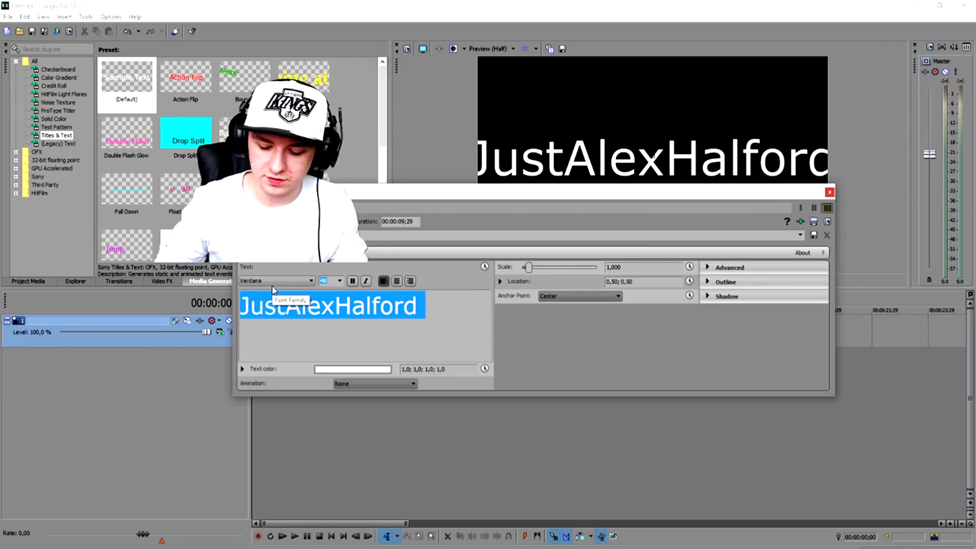
left_click(574, 75)
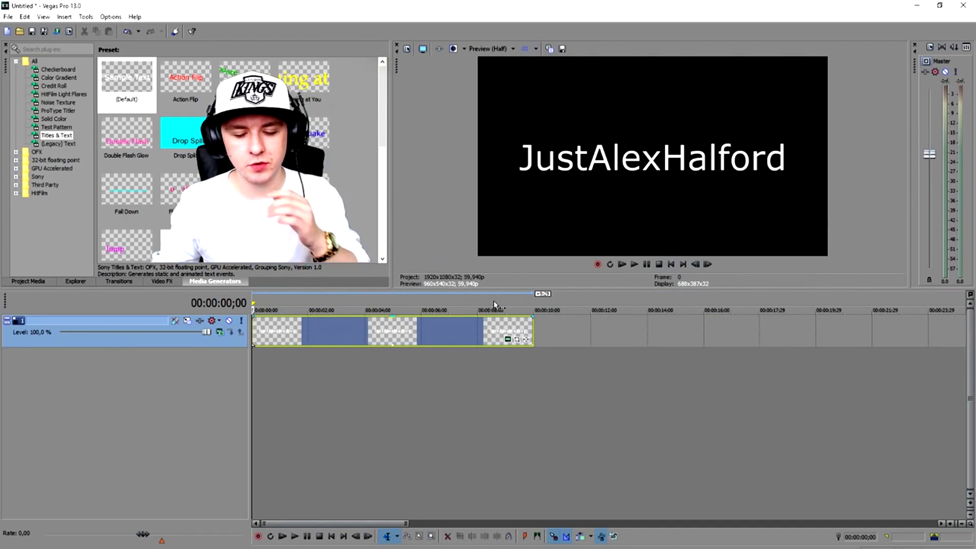
Step: Open the title event's Pan/Crop window and position it in full view
left_click(507, 339)
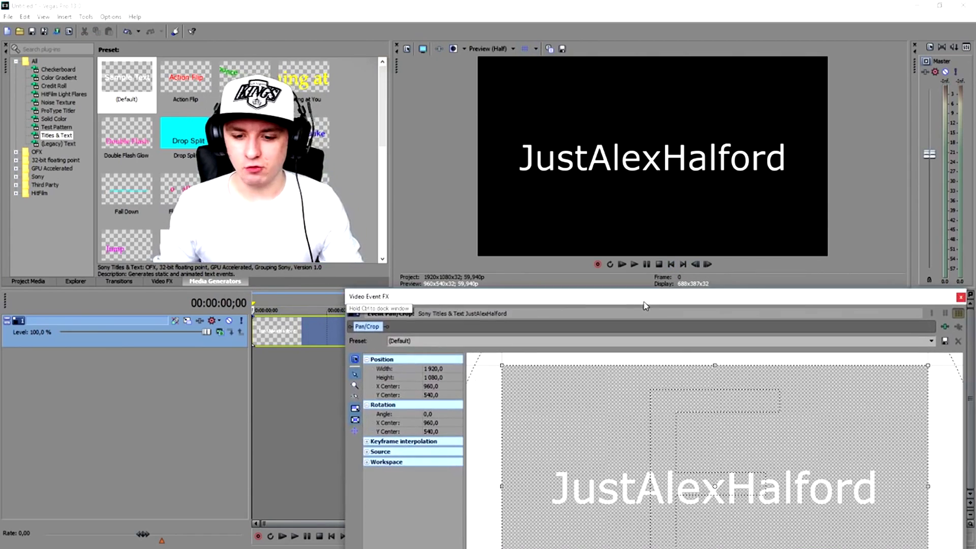
left_click_drag(652, 305, 693, 123)
scroll(662, 334, "down", 1)
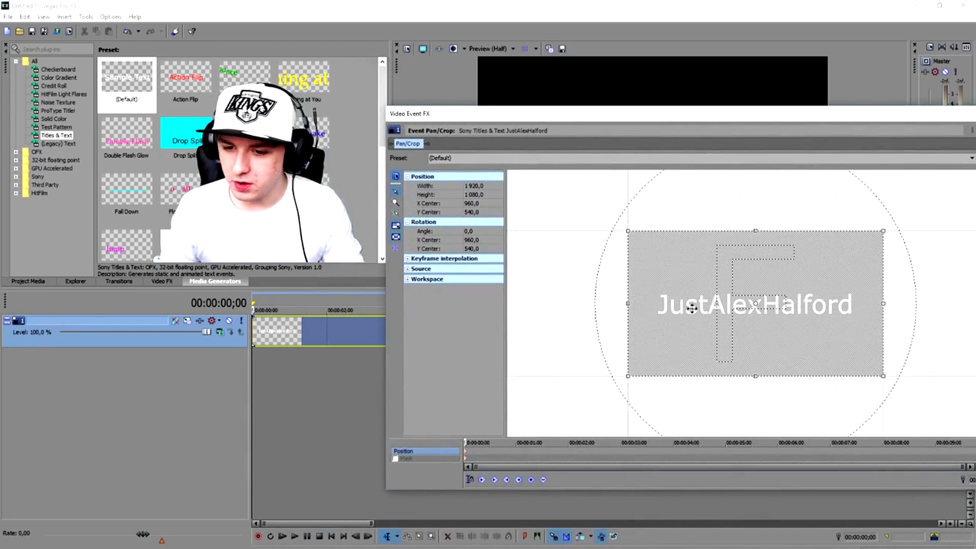
left_click_drag(682, 123, 581, 154)
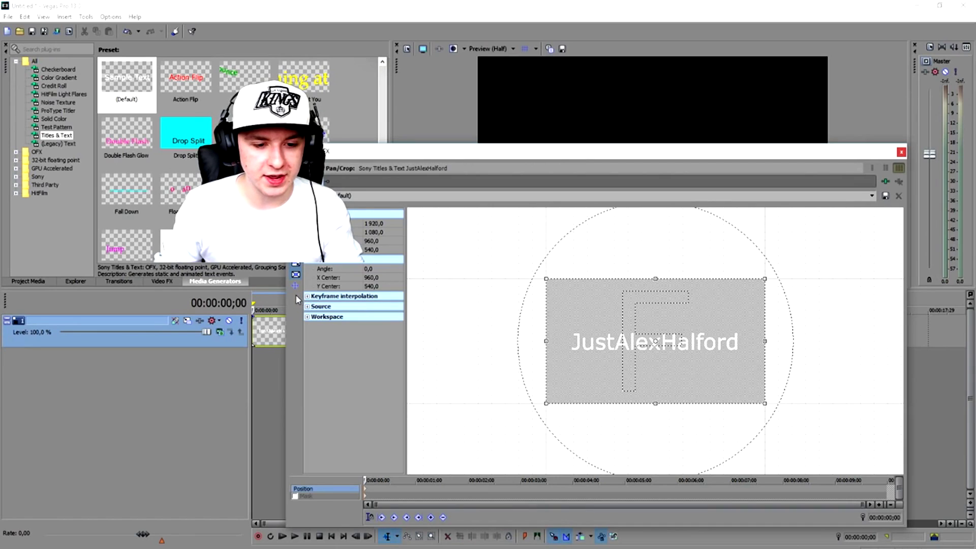
scroll(527, 359, "down", 2)
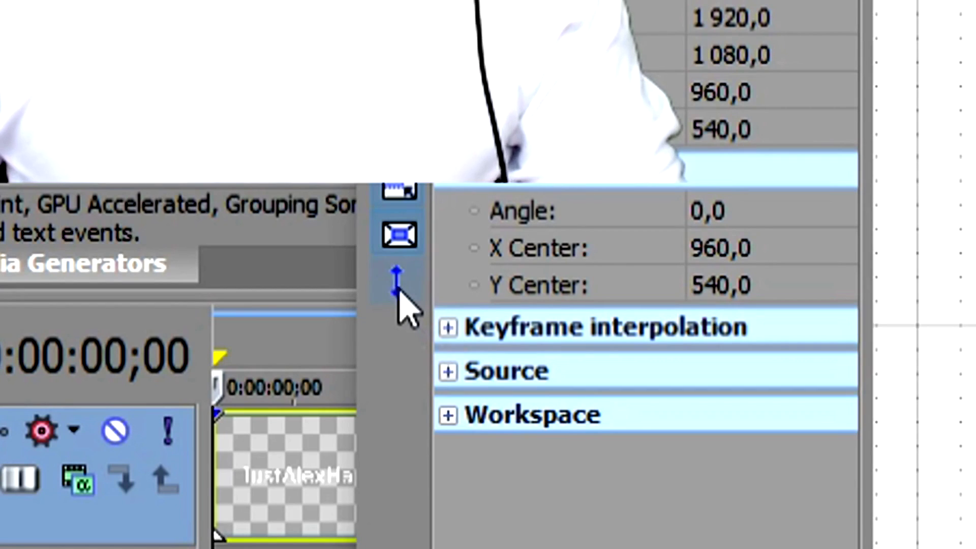
Step: Restrict crop movement to vertical only and raise the frame so the title leaves it
left_click(296, 288)
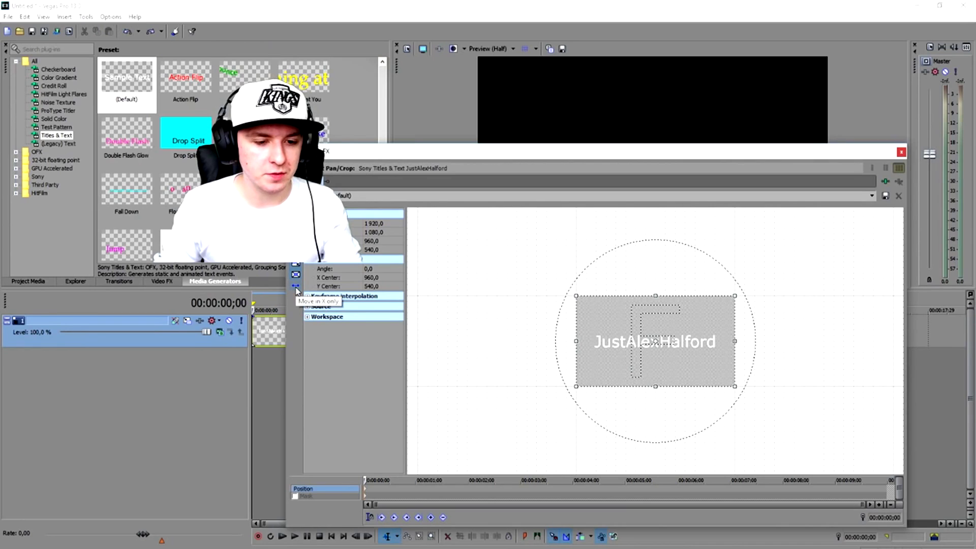
left_click(295, 289)
scroll(669, 349, "down", 1)
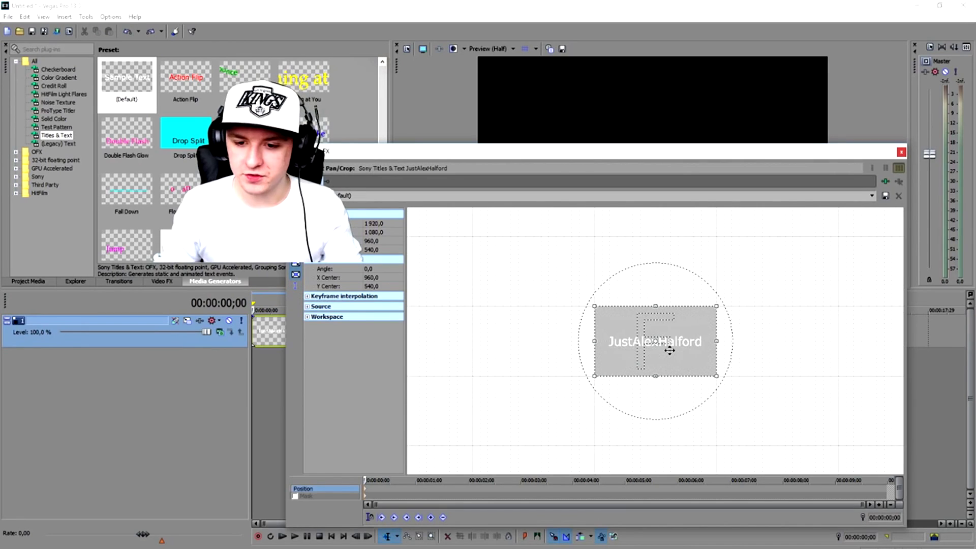
left_click_drag(645, 353, 666, 277)
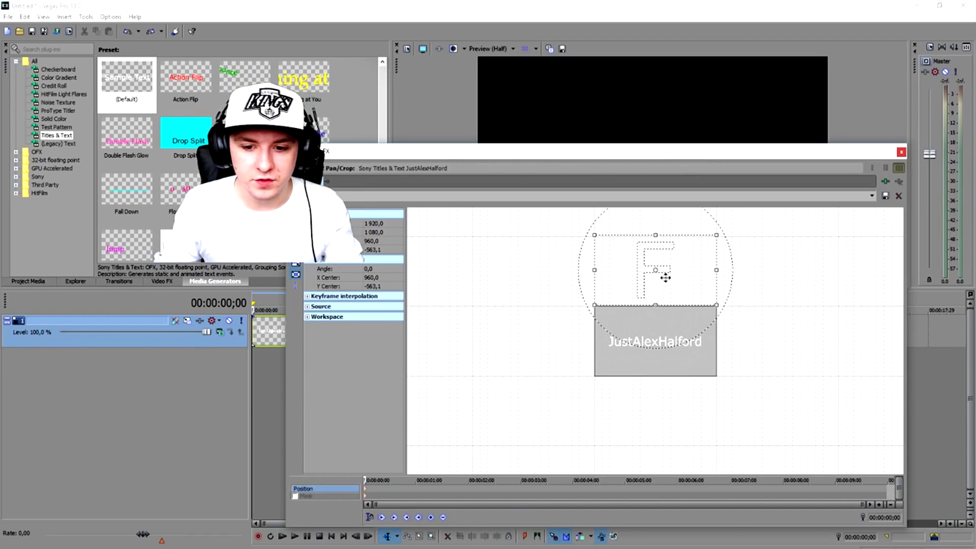
left_click_drag(610, 172, 610, 279)
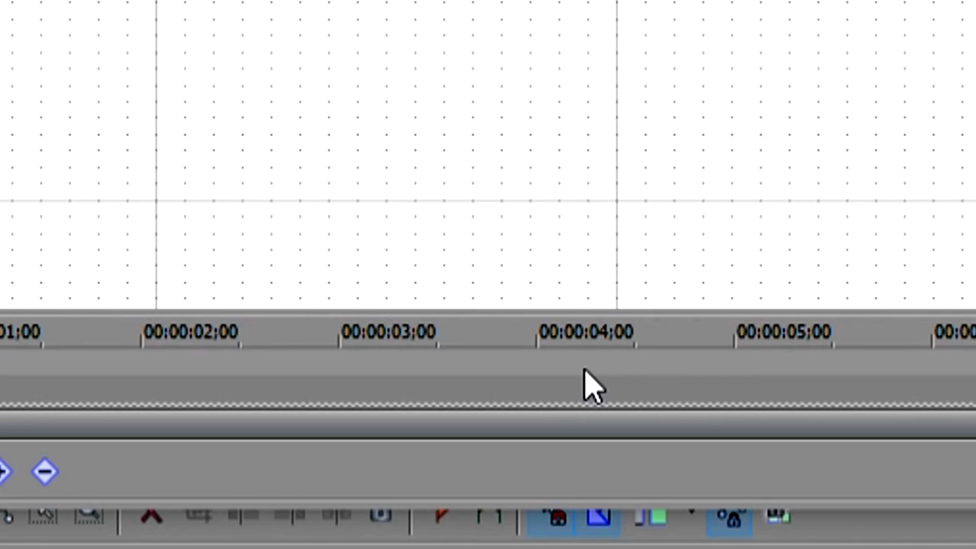
Step: At about four seconds, restore the crop frame to its centred default position
left_click(586, 386)
right_click(612, 304)
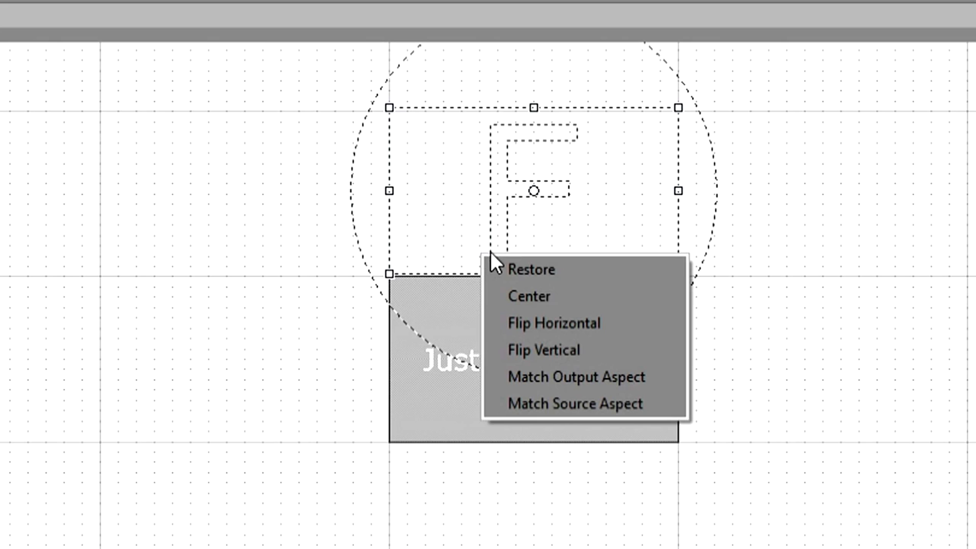
left_click(618, 311)
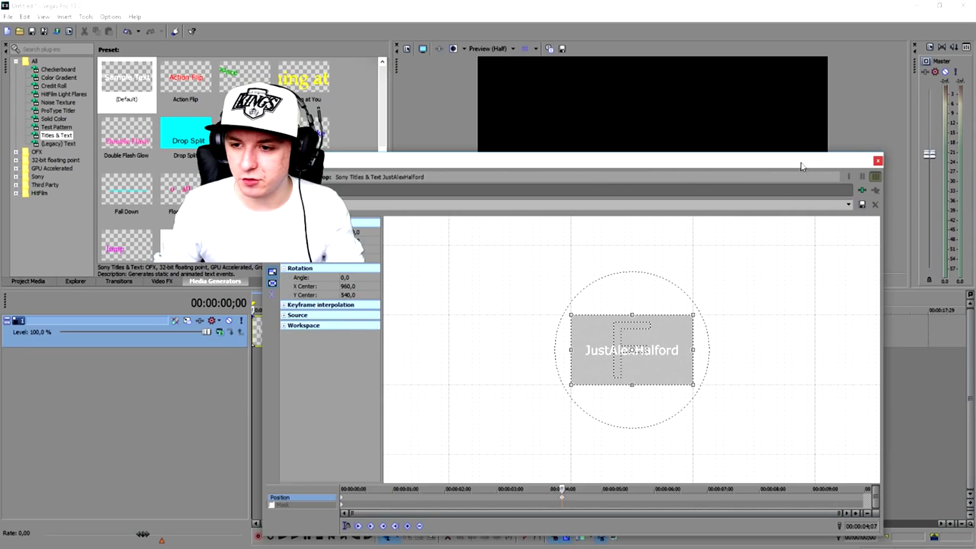
left_click_drag(801, 165, 776, 375)
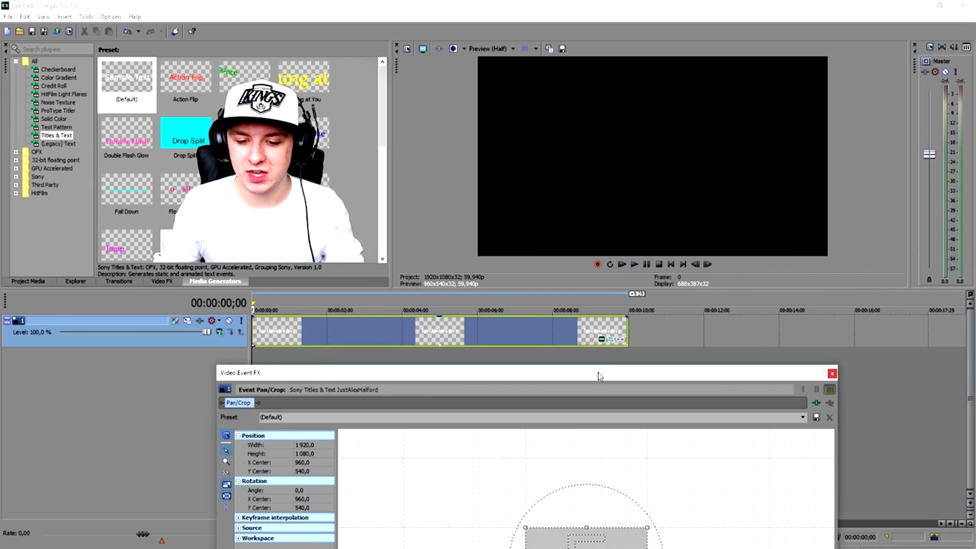
left_click_drag(651, 372, 651, 97)
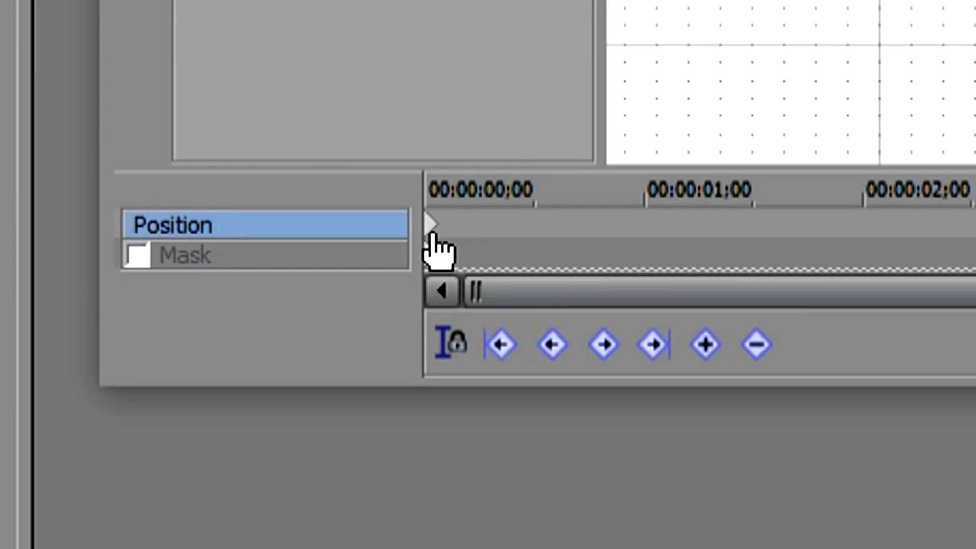
Step: At 0s, offset the crop frame below the title and move that keyframe to two seconds
left_click(348, 432)
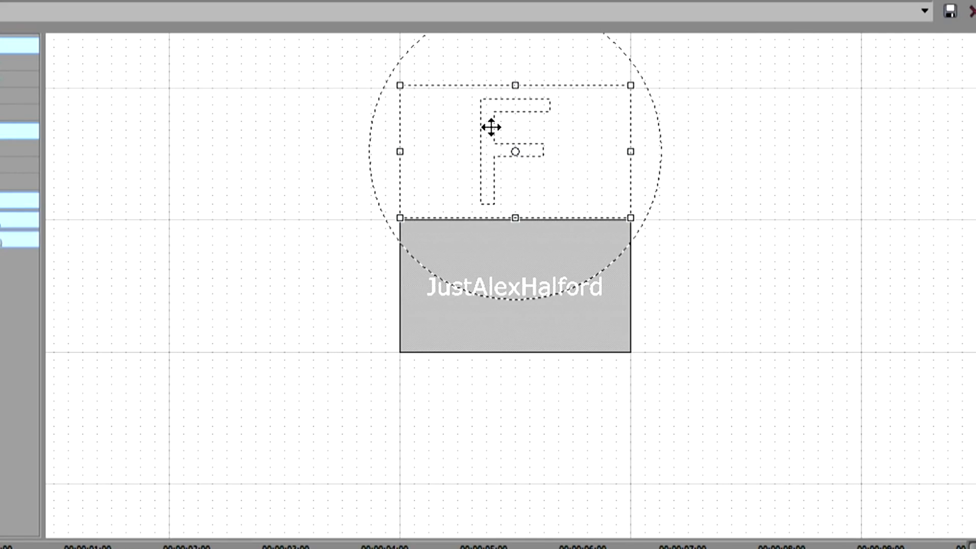
left_click_drag(492, 127, 484, 390)
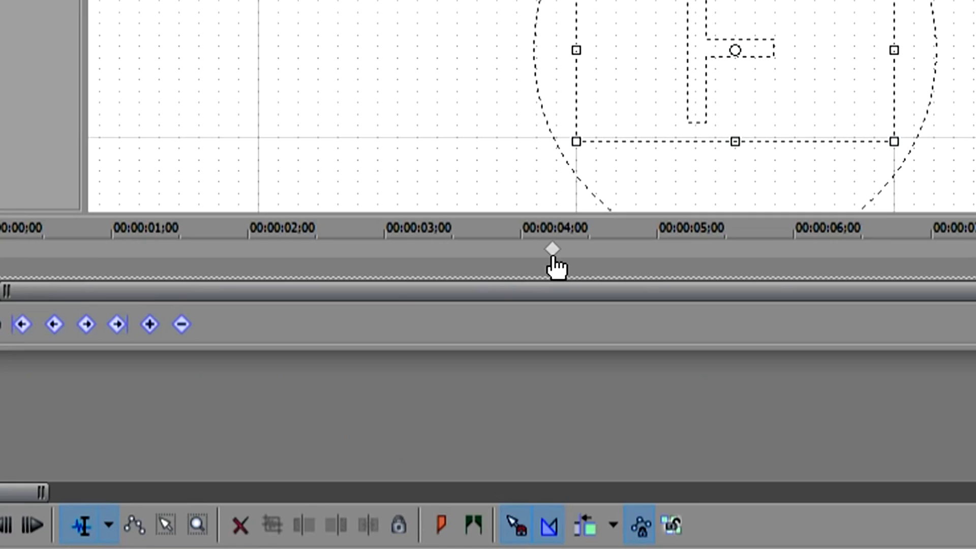
left_click_drag(568, 432, 467, 436)
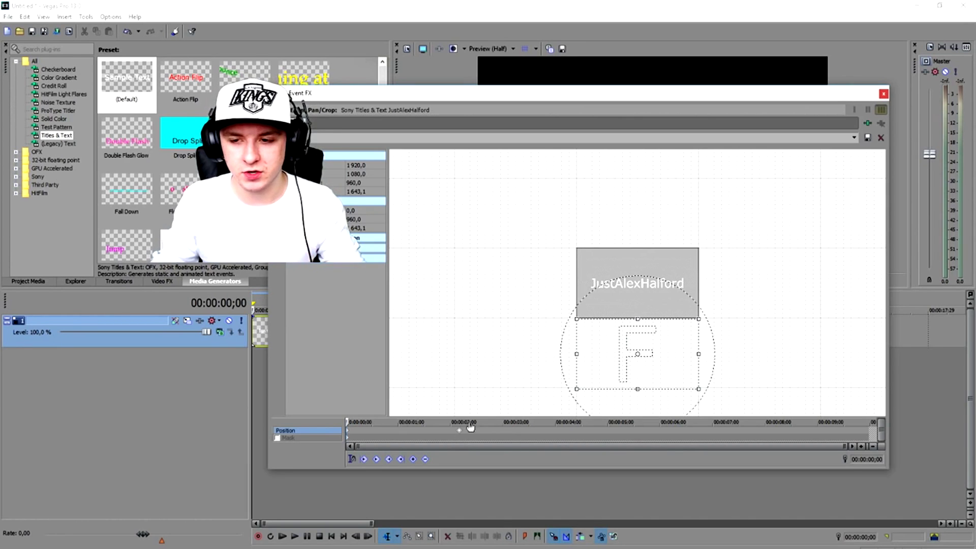
Step: Restore the Pan/Crop frame to centred at the two-second mark
left_click_drag(671, 99, 681, 366)
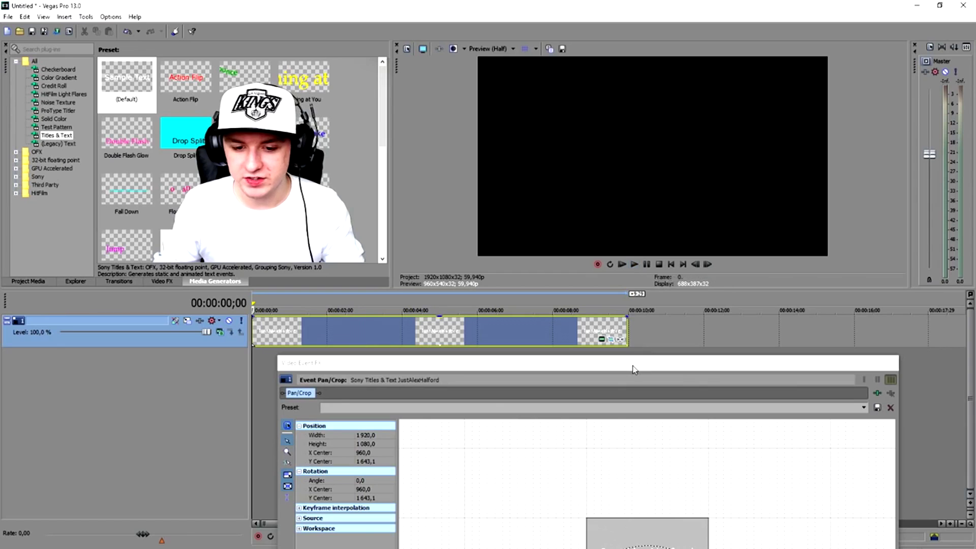
left_click_drag(634, 366, 674, 112)
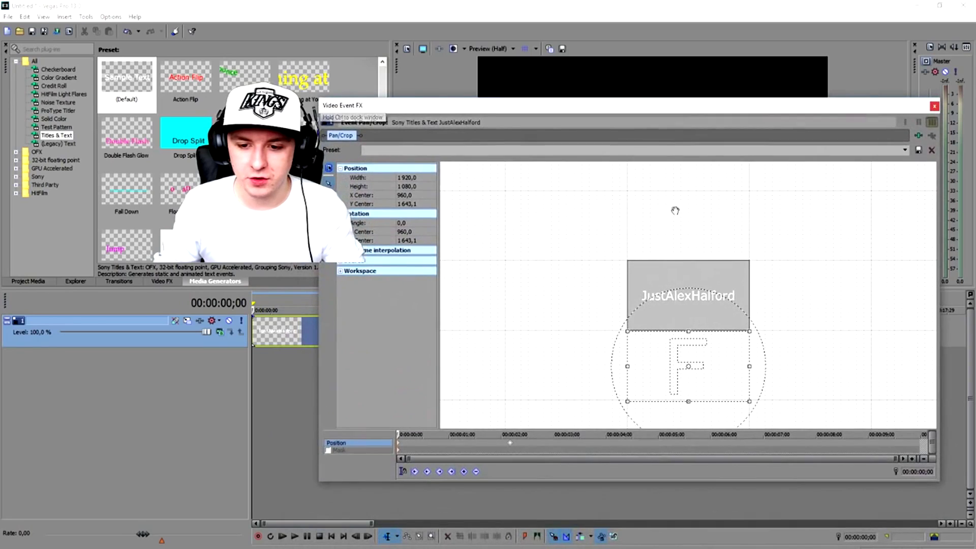
left_click(511, 447)
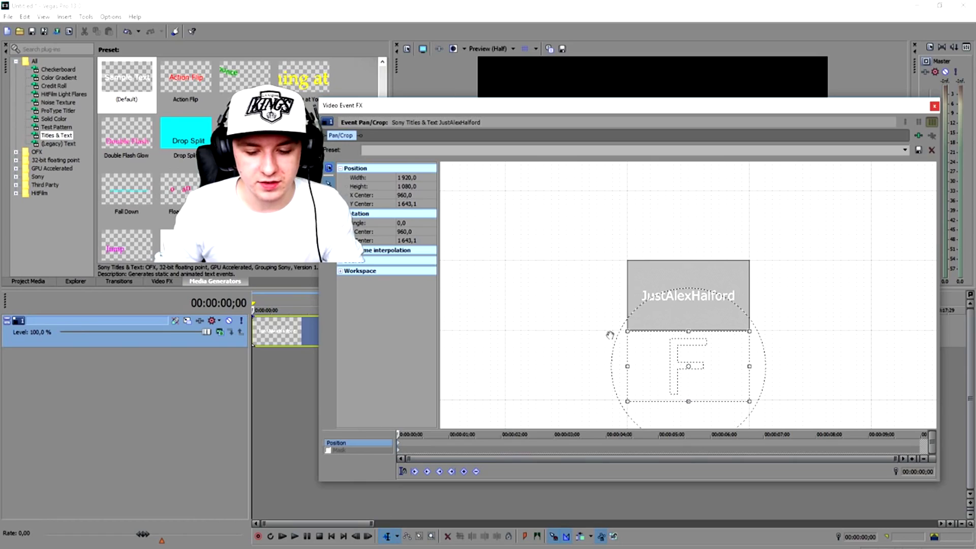
right_click(673, 279)
left_click(686, 289)
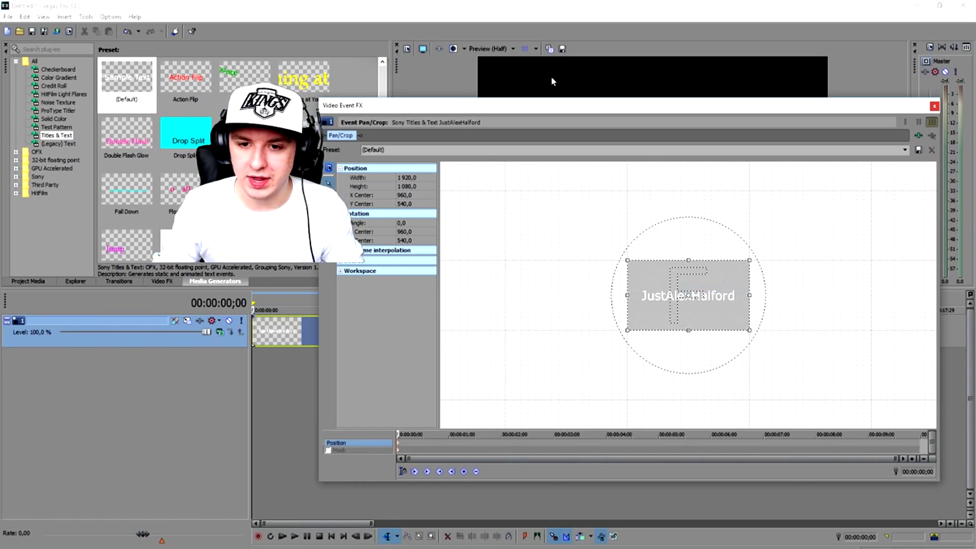
Step: Near three seconds, shift the frame right to X centre 2,966.3 so the title exits left
left_click_drag(553, 108, 553, 166)
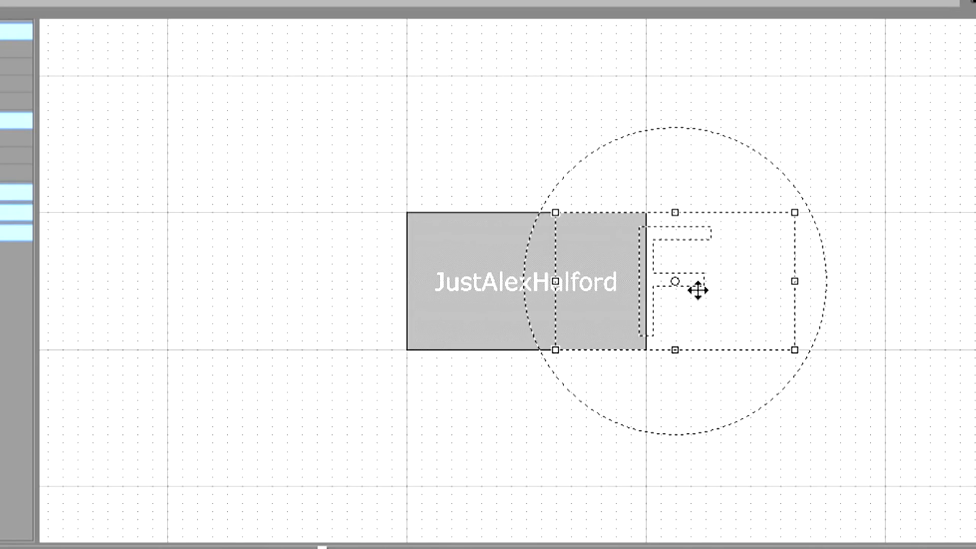
left_click_drag(697, 286, 780, 284)
left_click_drag(610, 131, 610, 346)
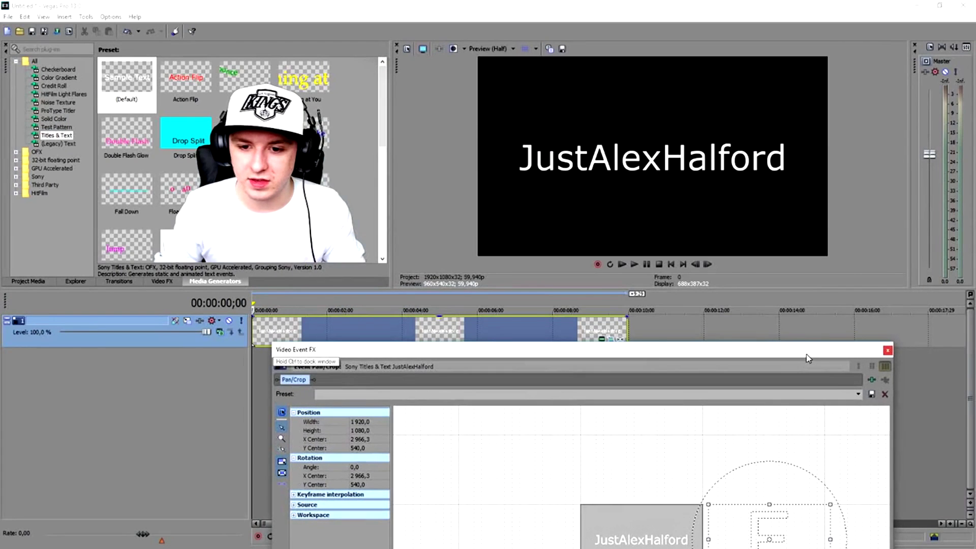
Step: Play back the title animation and return to the start
key("space")
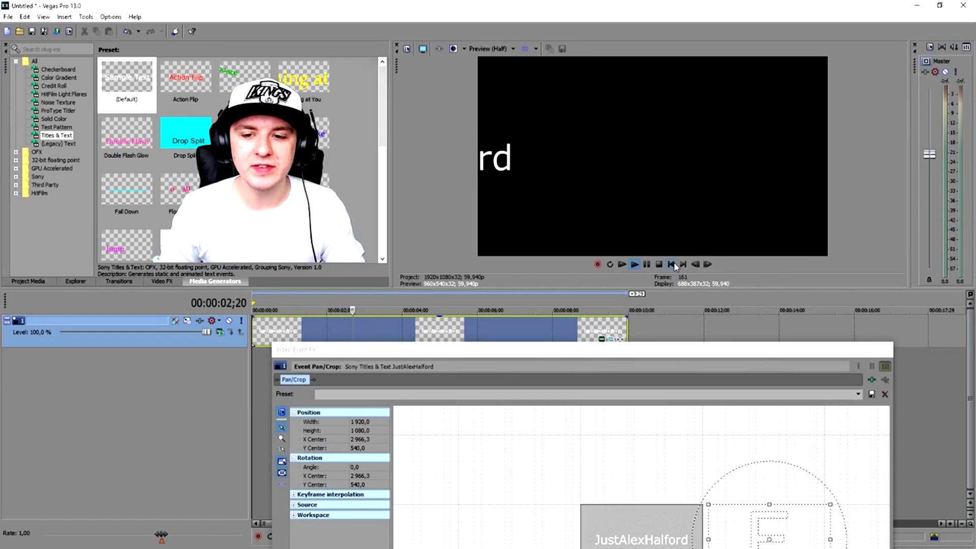
key("space")
left_click_drag(555, 353, 532, 135)
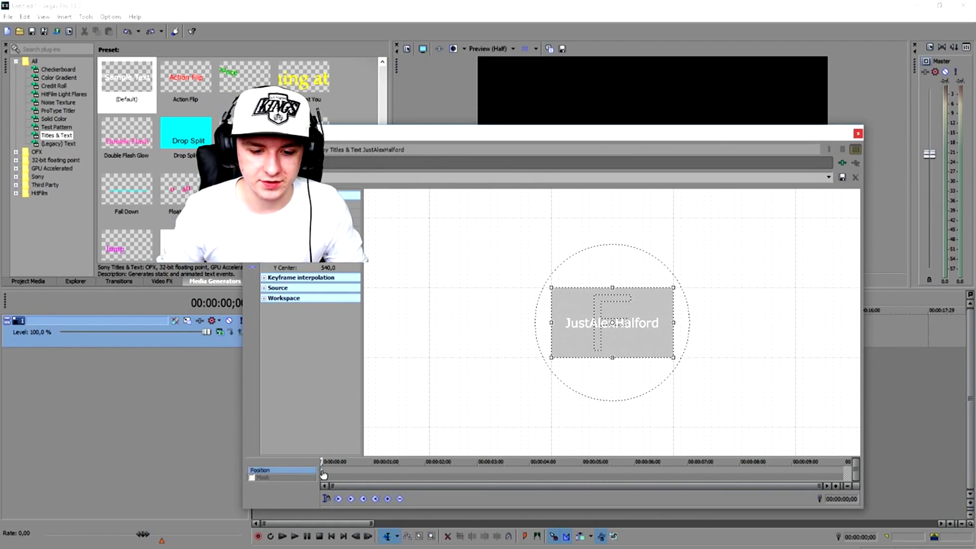
Step: At about 00:00:02;06, shift the frame right so the title slides out, then close Pan/Crop
left_click(437, 476)
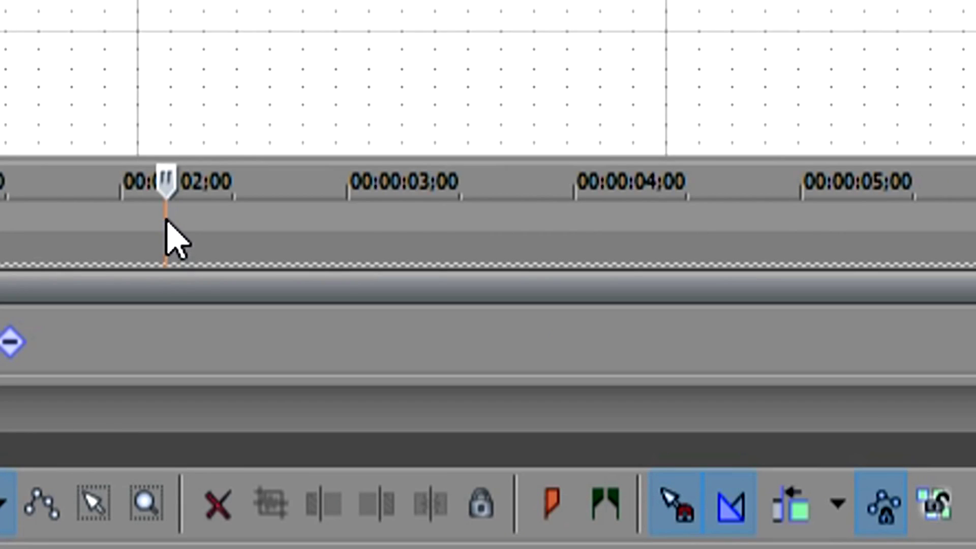
left_click_drag(686, 320, 723, 316)
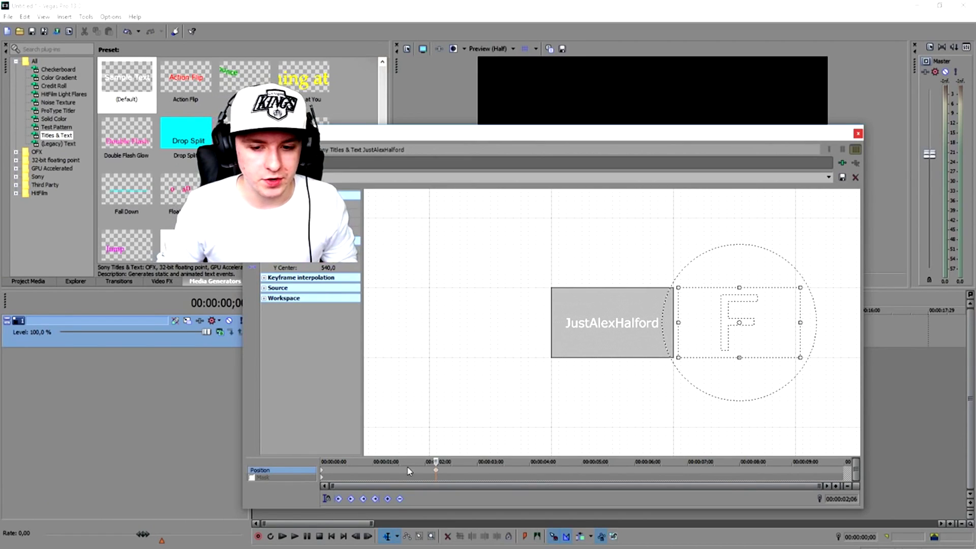
left_click(858, 133)
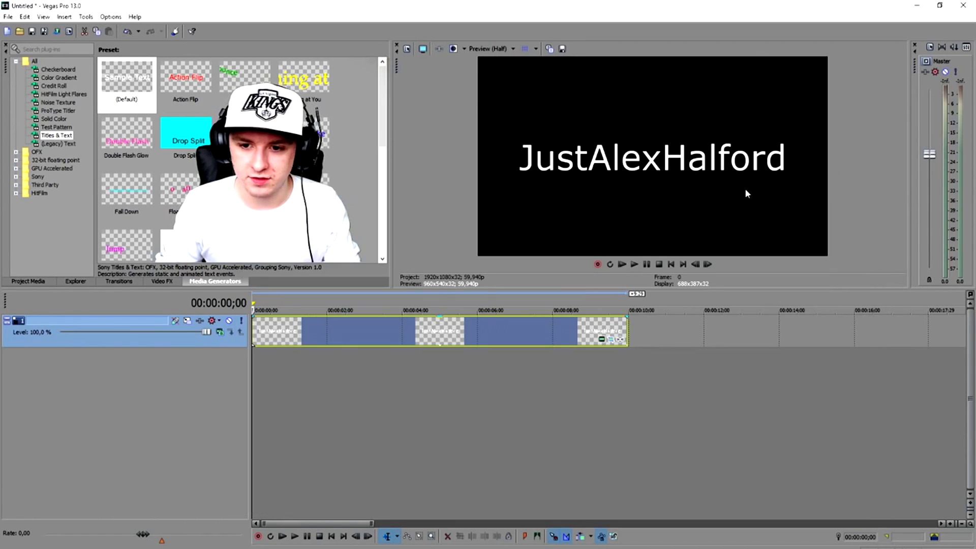
Step: Place the Drop Split title preset on the timeline right after the first title
left_click(672, 265)
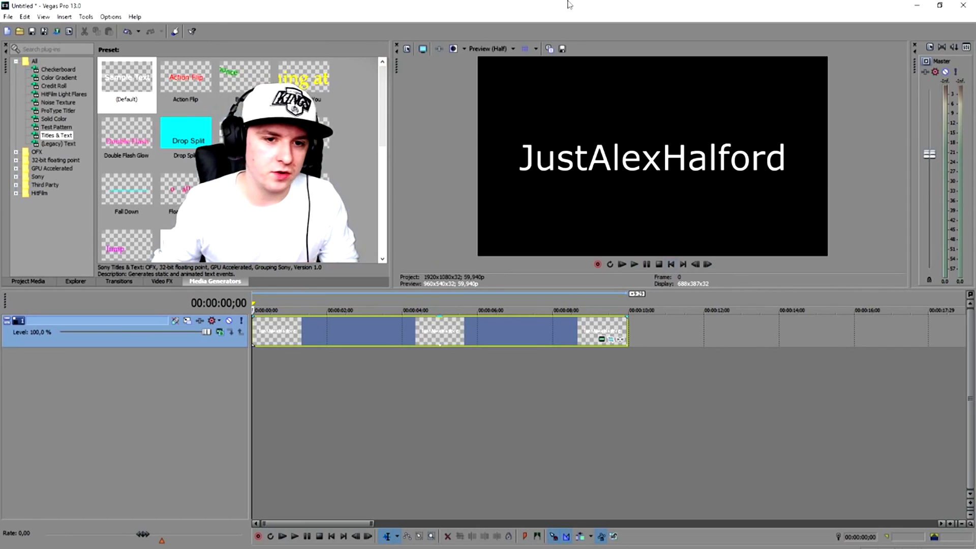
left_click_drag(185, 134, 653, 331)
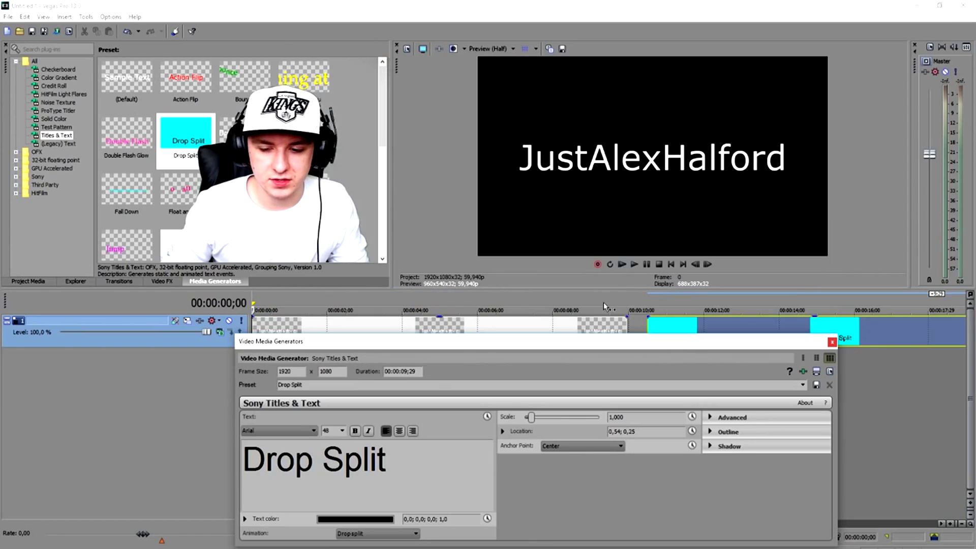
left_click(603, 302)
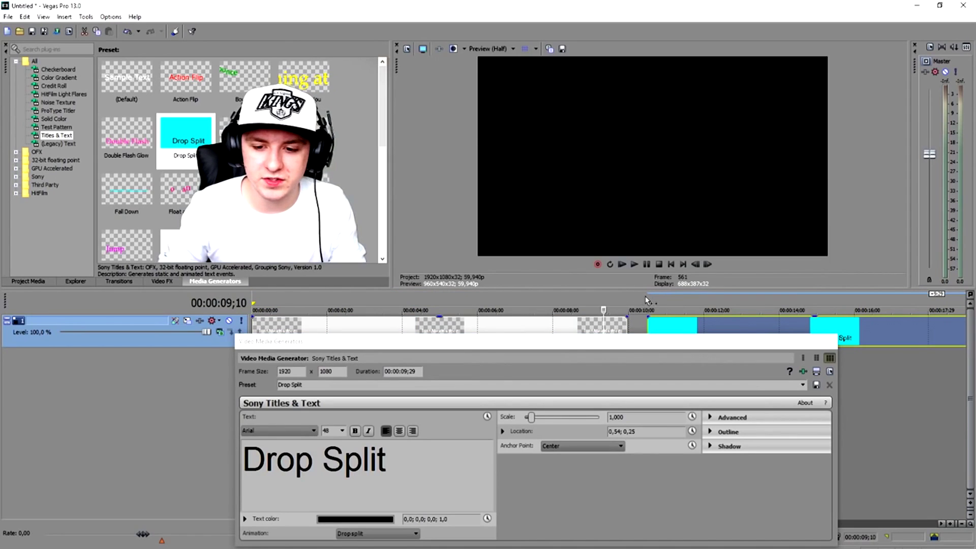
Step: Preview and scrub through the Drop Split animation, then close its generator settings
key("space")
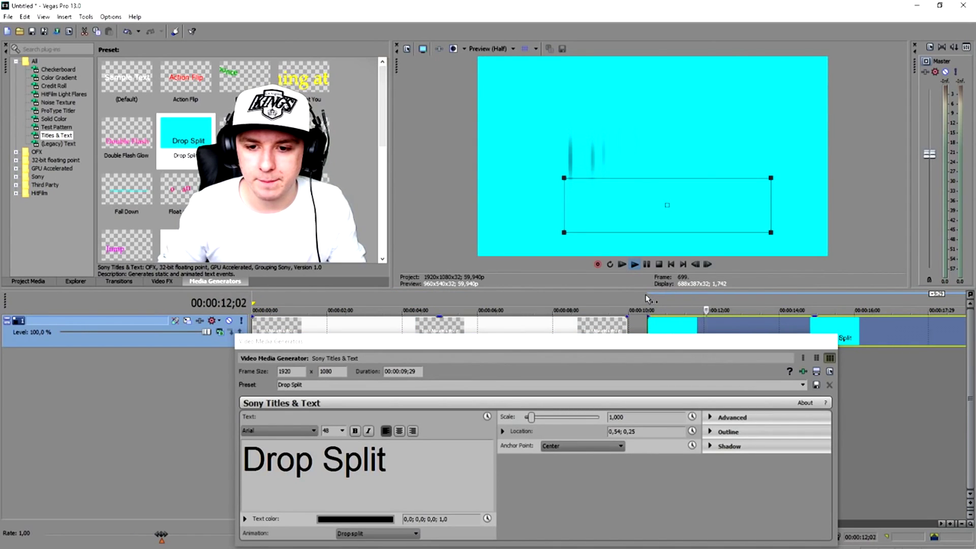
scroll(646, 297, "down", 3)
key("space")
left_click(483, 297)
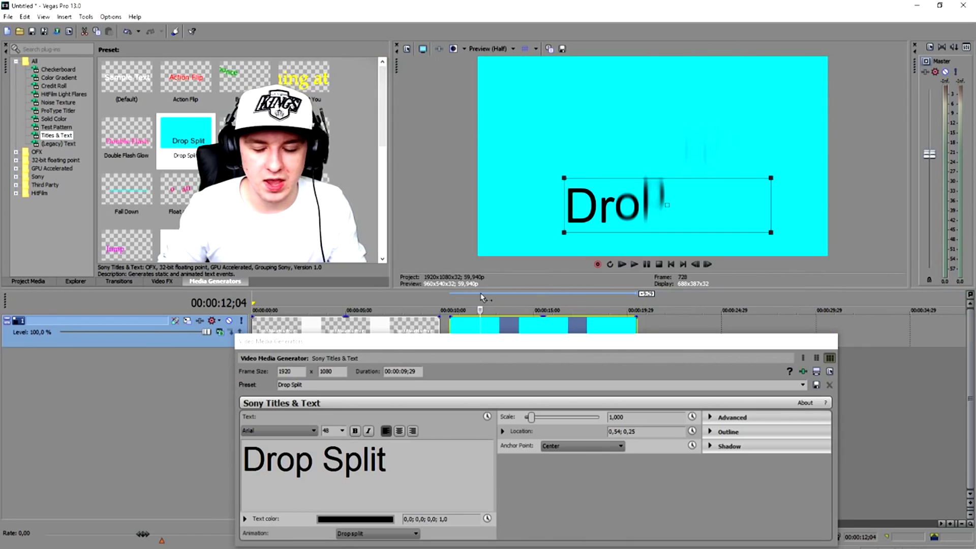
left_click_drag(483, 298, 490, 297)
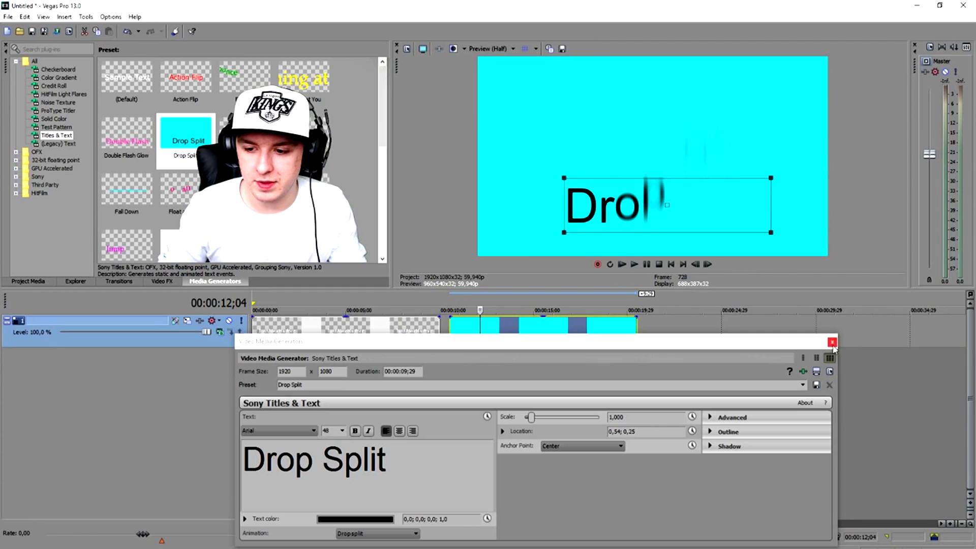
left_click(830, 342)
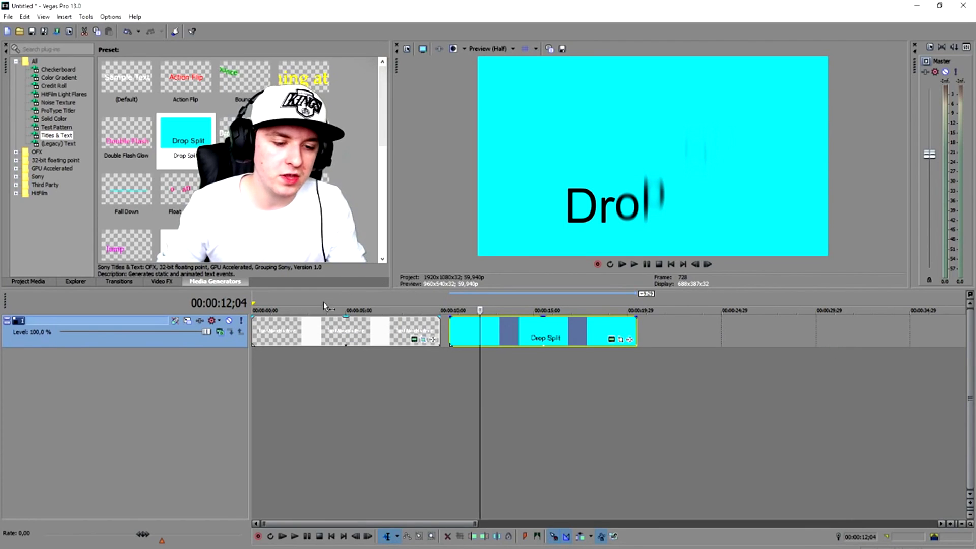
left_click(323, 303)
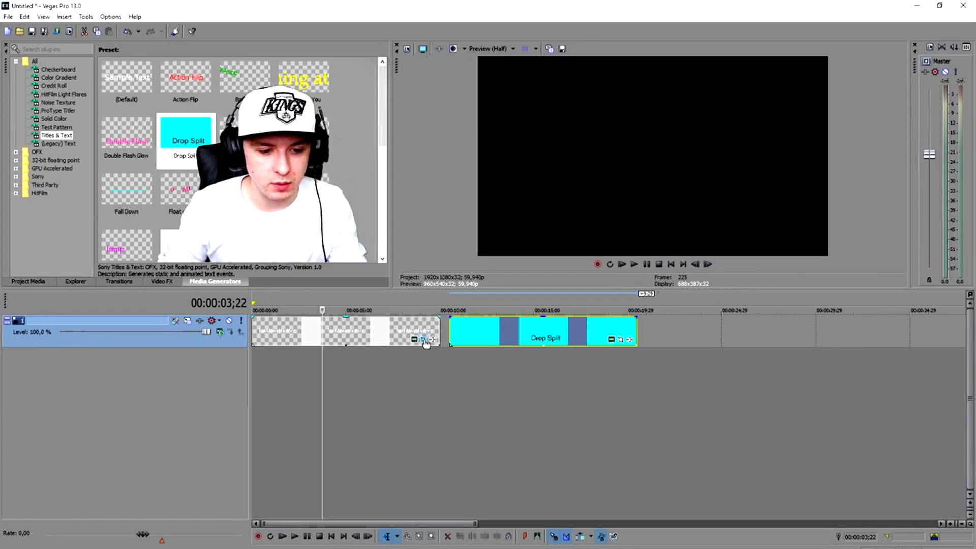
Step: In the first title's Pan/Crop, shift the frame right, then left at about 4;26
left_click(424, 340)
left_click_drag(502, 325, 585, 310)
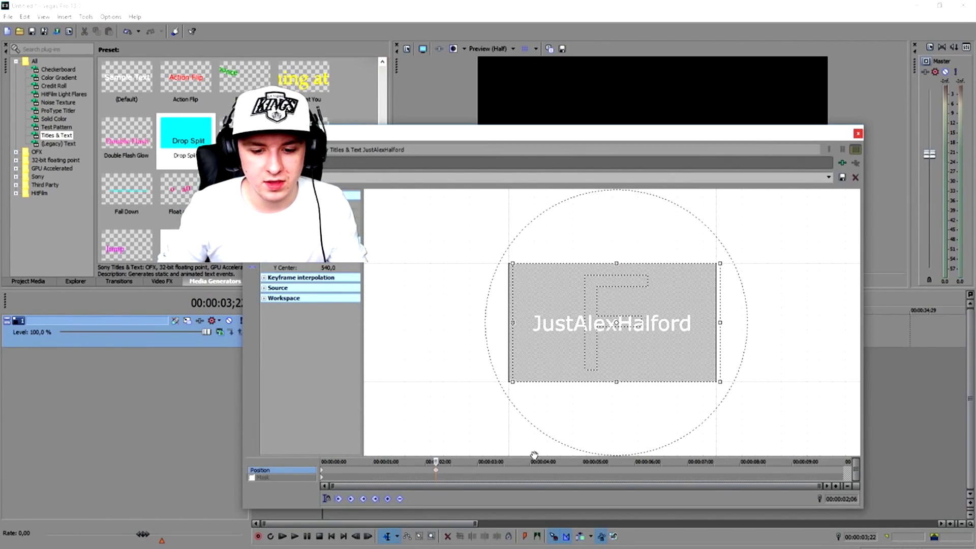
left_click(577, 467)
left_click_drag(636, 371, 441, 323)
left_click(857, 133)
Step: Play the whole sequence back from the project start
key("ctrl+Home")
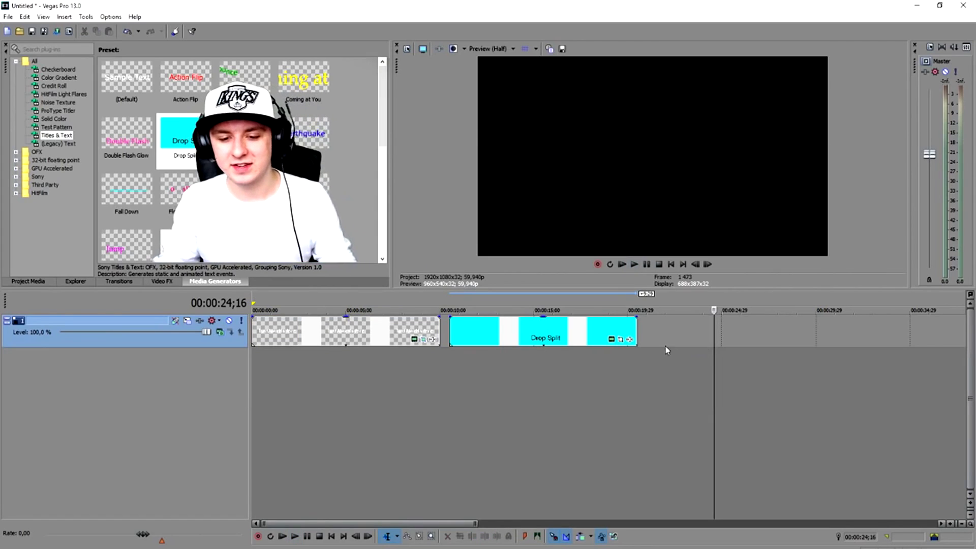
key("space")
key("ctrl+z")
key("space")
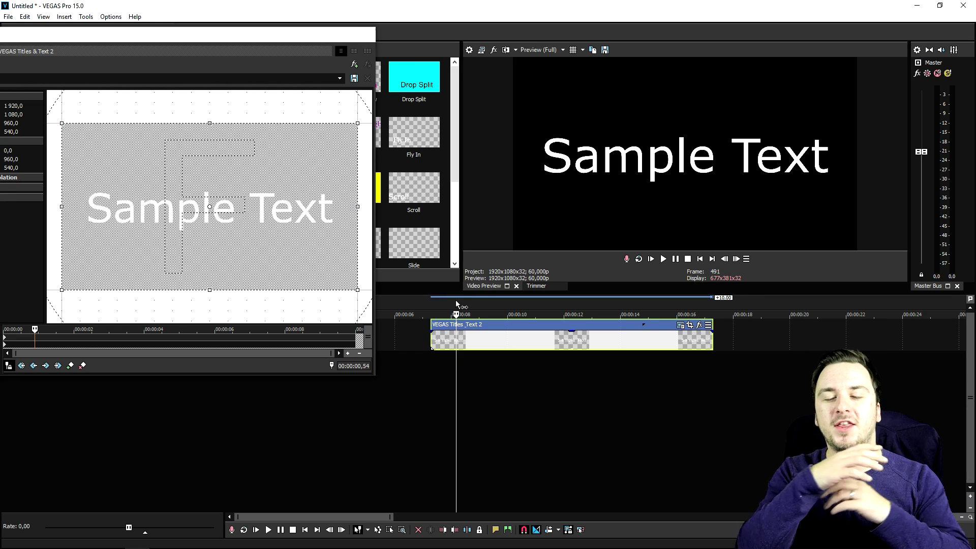
Step: Close the floating VEGAS Titles & Text window and put the playhead near four seconds
left_click(327, 41)
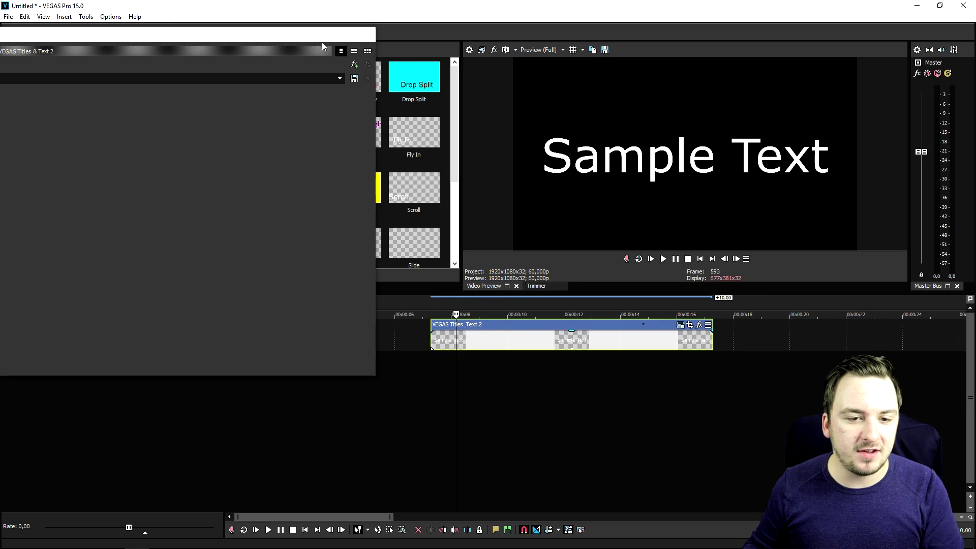
left_click(366, 309)
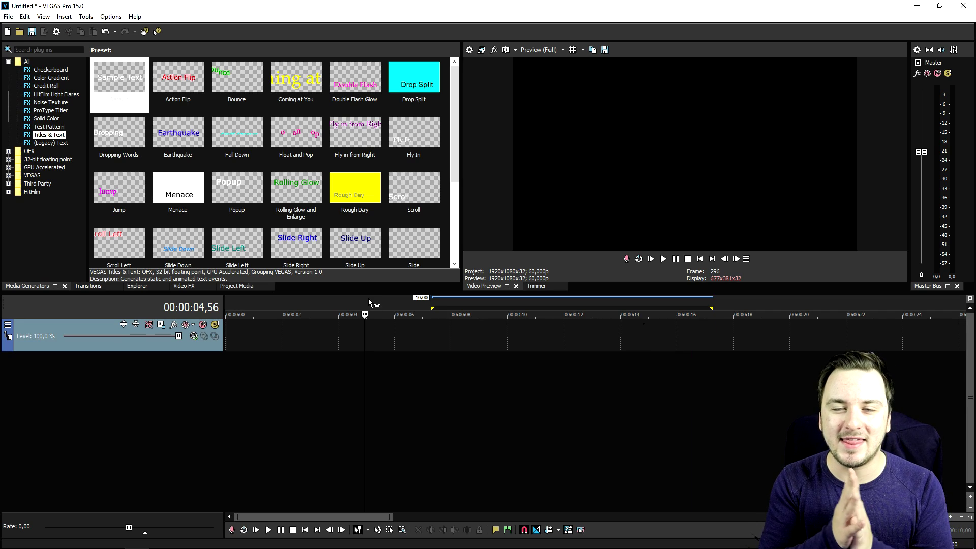